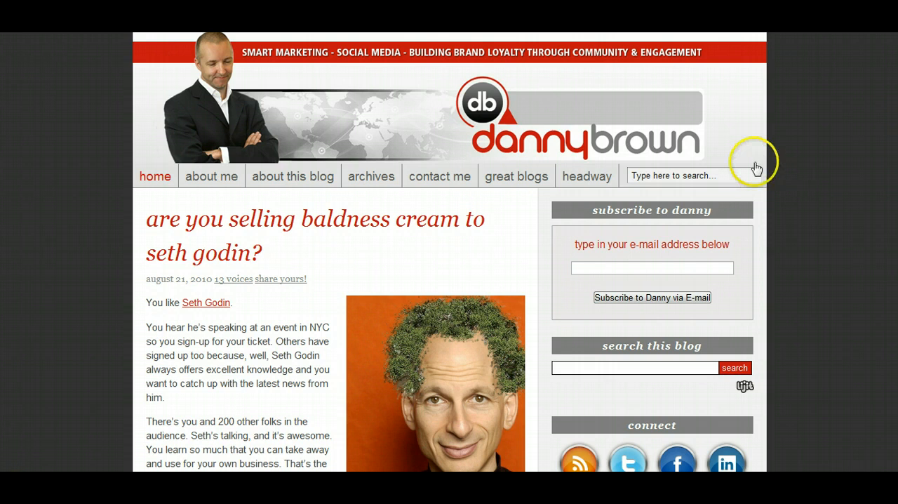
Examine the original blog's home page, including its header, navigation, post layout and sidebar sections.
scroll(188, 265, down, 3)
scroll(188, 265, down, 10)
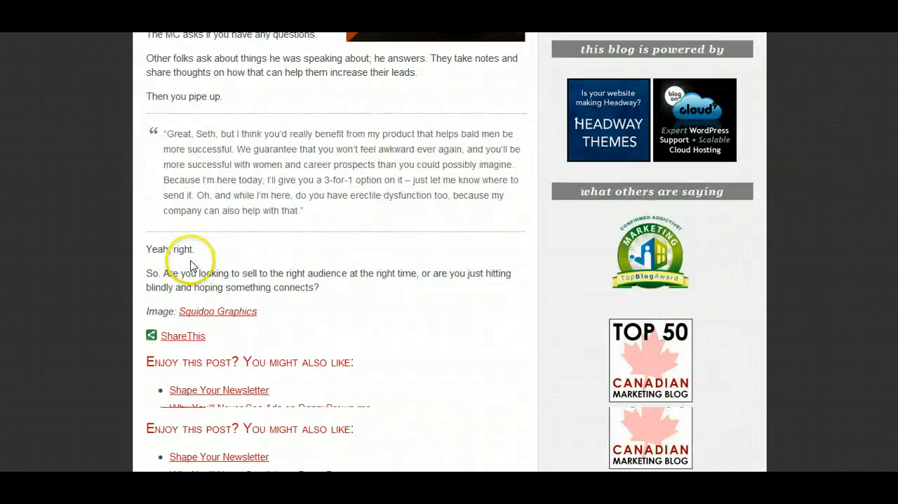
scroll(670, 209, up, 4)
scroll(732, 234, up, 9)
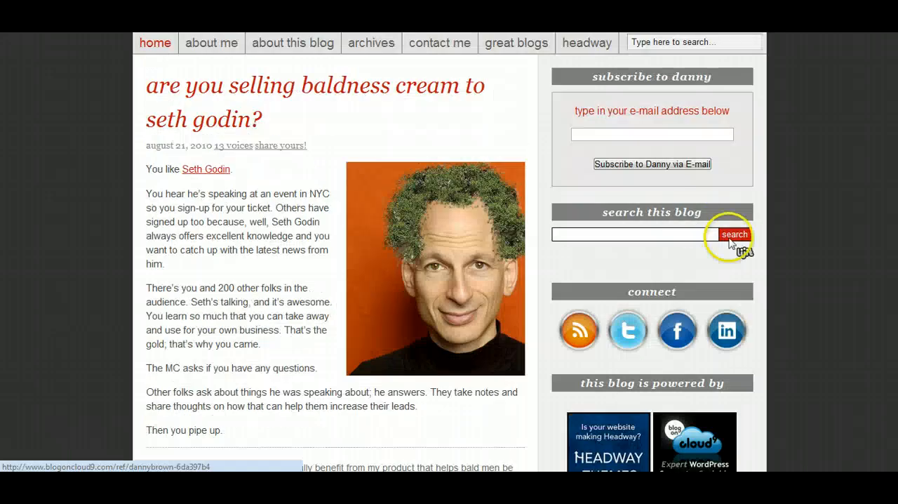
scroll(523, 148, down, 4)
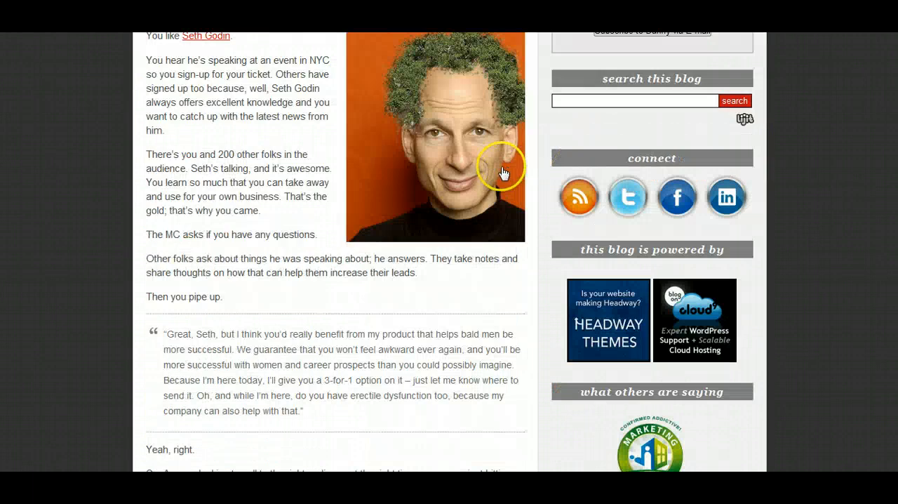
scroll(491, 176, up, 4)
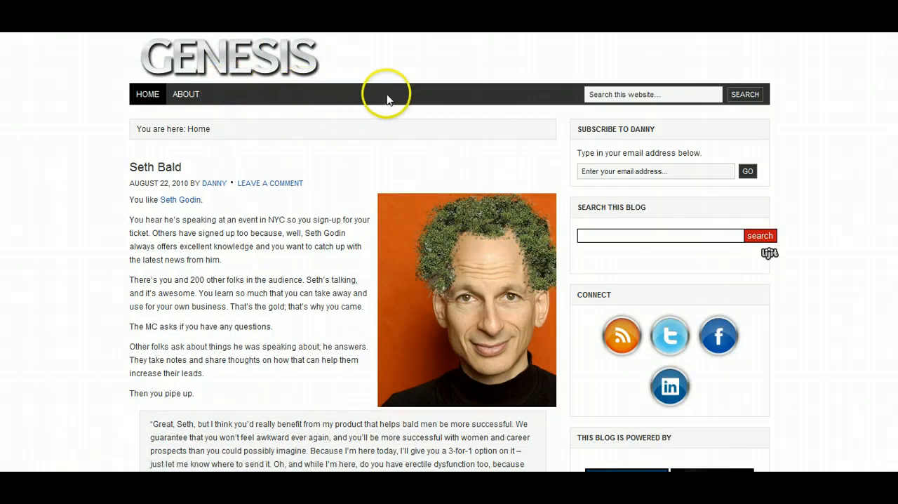
Review the Genesis version of the blog's home page, comparing its post layout and sidebar widgets.
scroll(684, 194, down, 2)
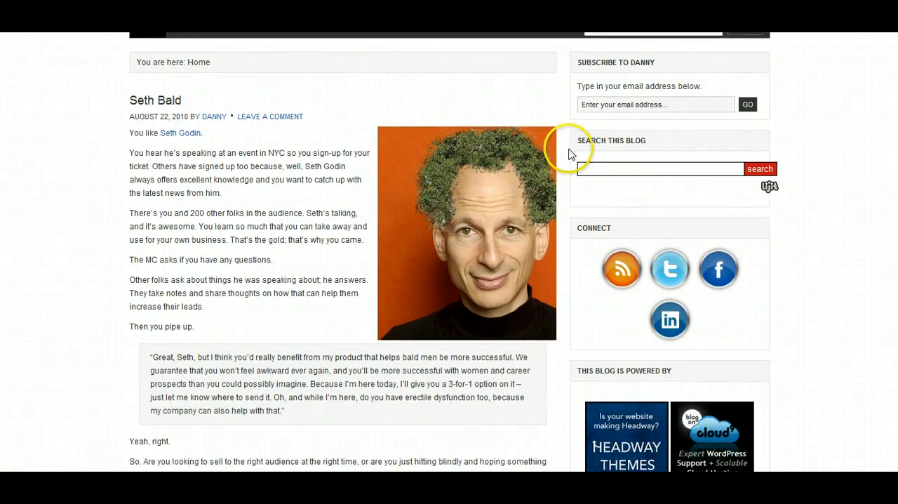
scroll(570, 154, up, 2)
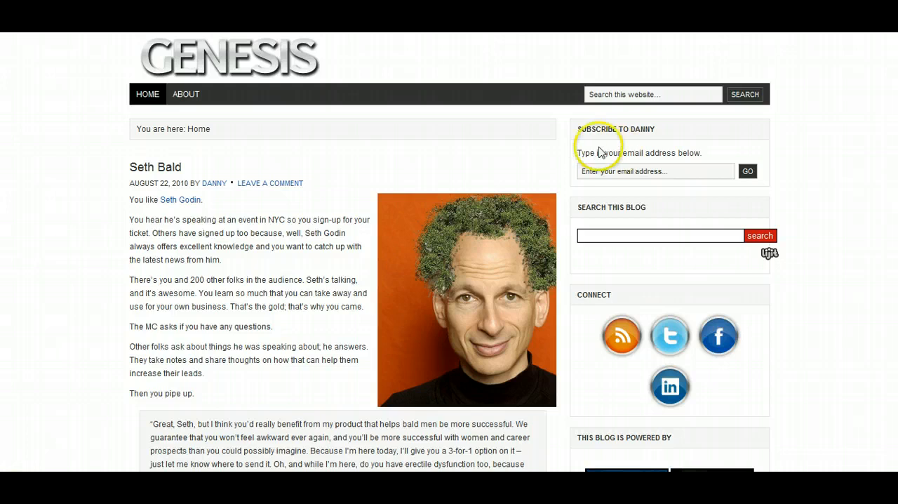
scroll(280, 251, down, 5)
scroll(285, 245, up, 5)
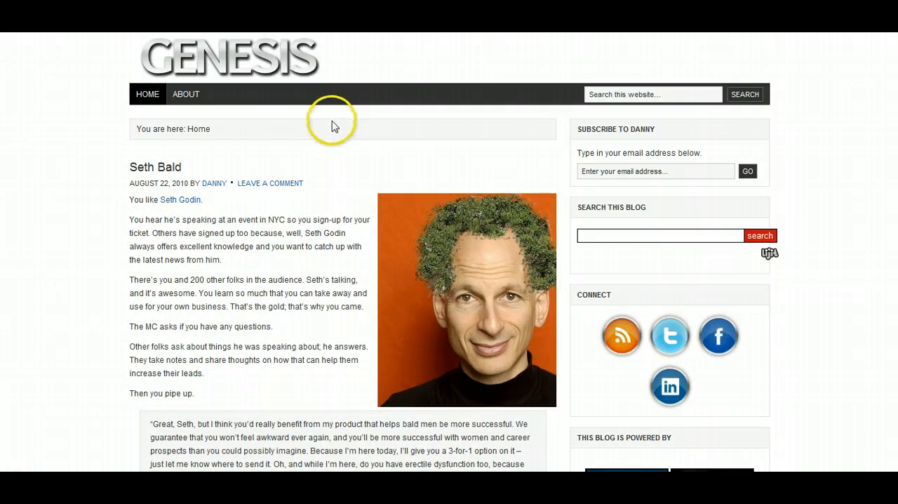
scroll(332, 120, down, 6)
scroll(331, 122, up, 6)
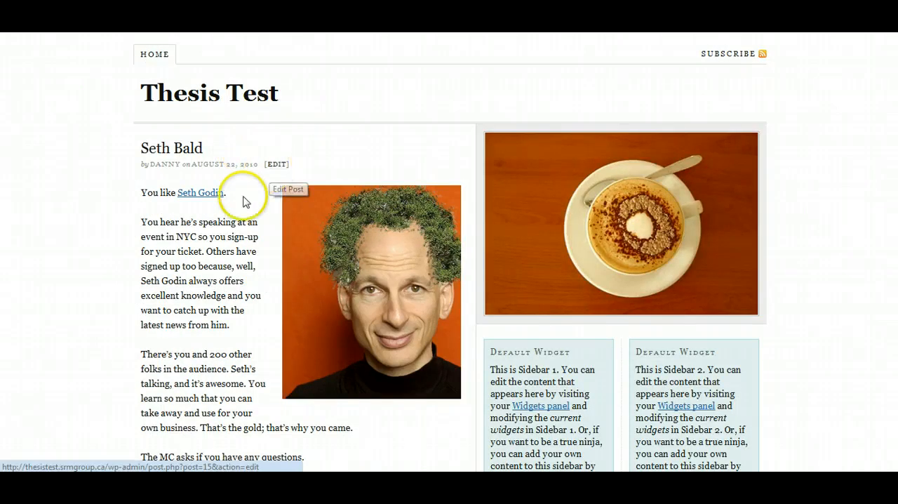
Examine the default Thesis Test home page, including its multimedia box, two sidebars, full posts and teaser posts.
scroll(105, 230, down, 2)
scroll(260, 206, down, 4)
scroll(330, 201, up, 4)
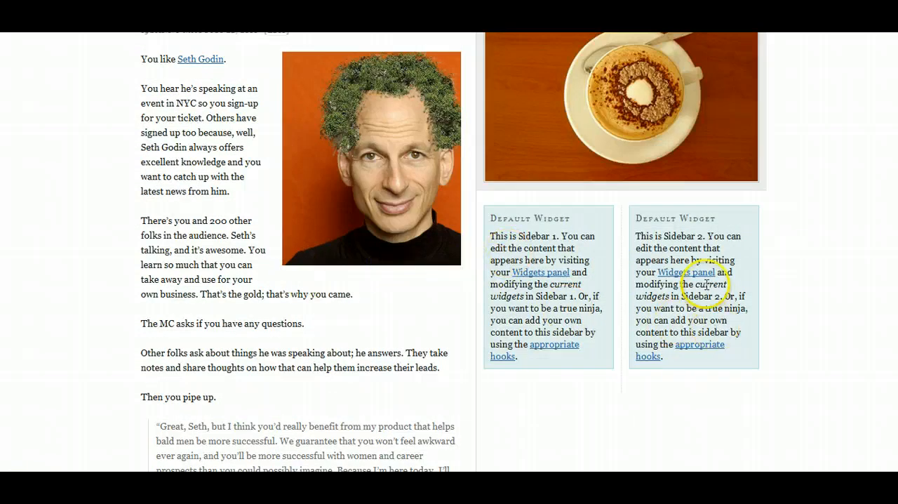
scroll(697, 252, up, 2)
scroll(501, 240, down, 15)
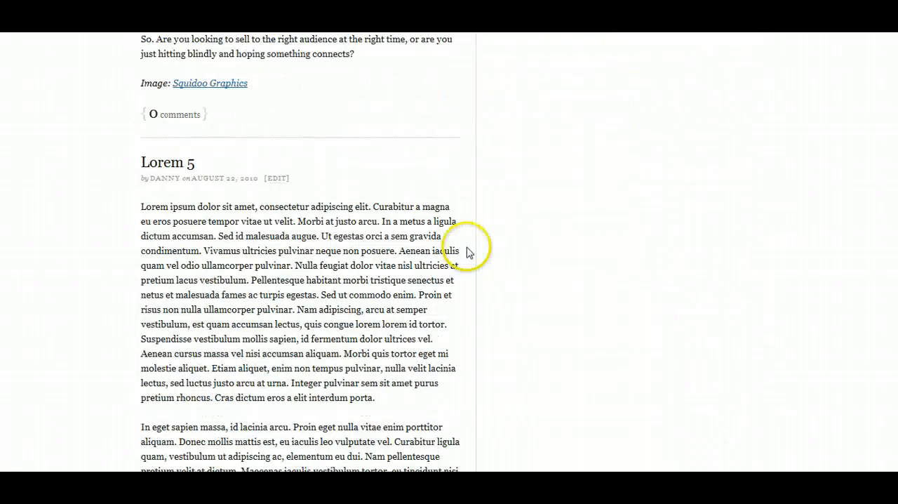
scroll(276, 241, down, 3)
scroll(332, 247, down, 2)
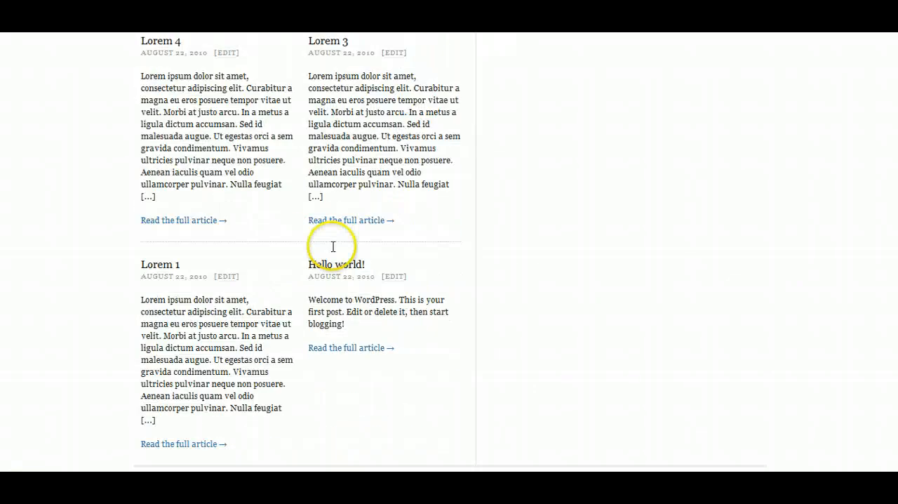
scroll(351, 220, up, 15)
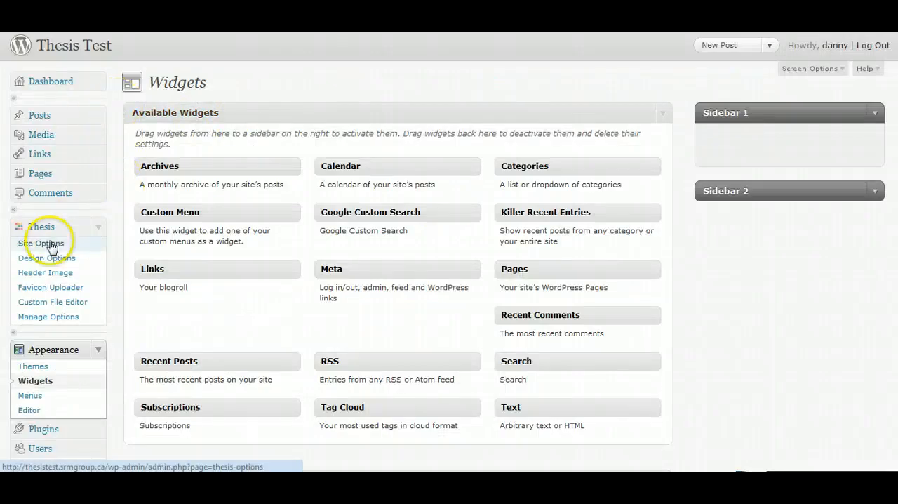
Set the navigation menu type to Thesis nav menu in the Thesis site options.
click(49, 244)
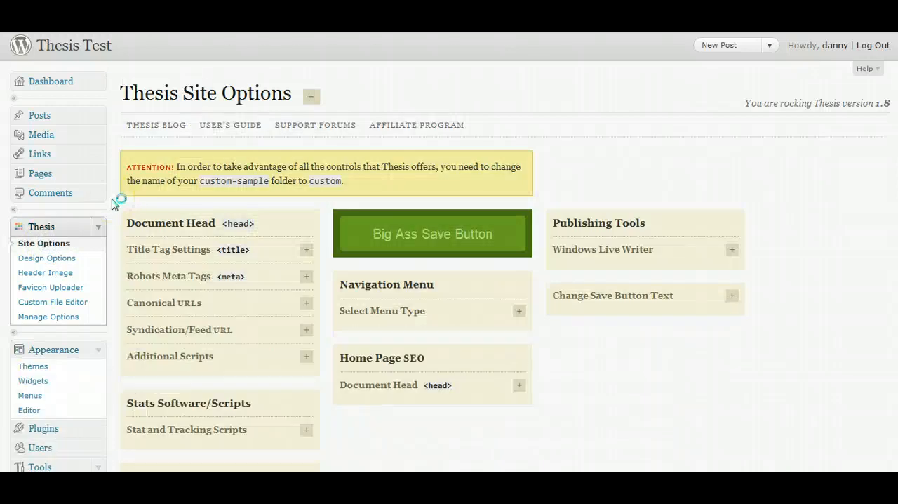
scroll(110, 202, down, 3)
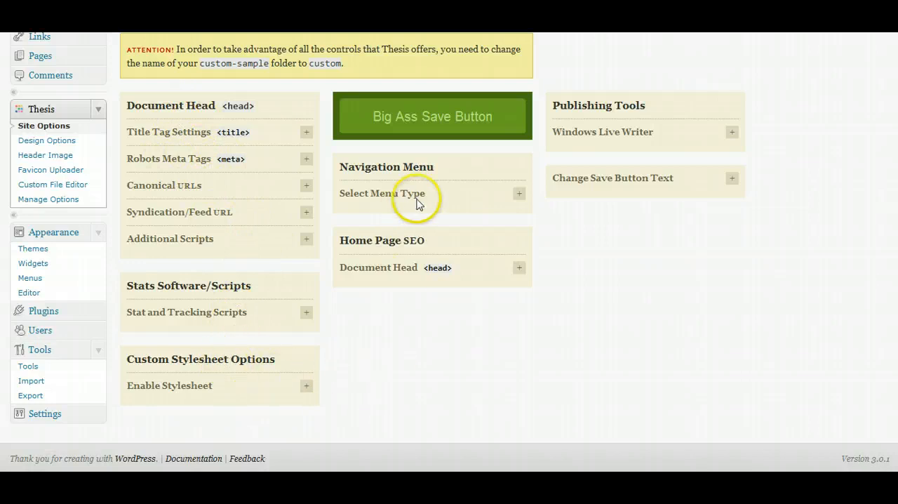
click(519, 194)
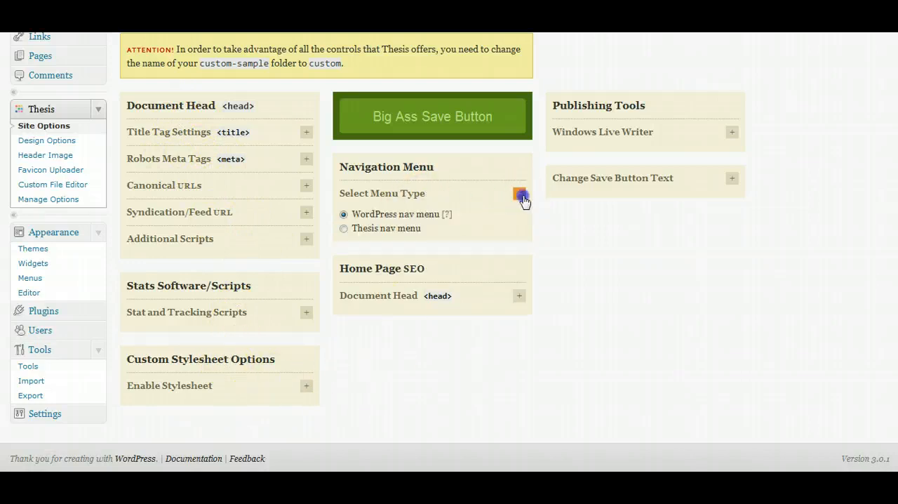
click(345, 229)
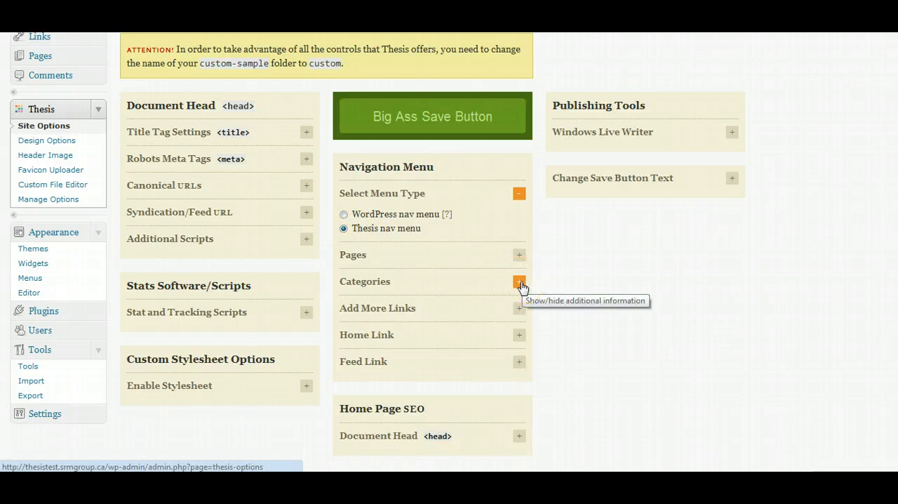
Include the About page in the navigation menu and save the site options.
click(518, 256)
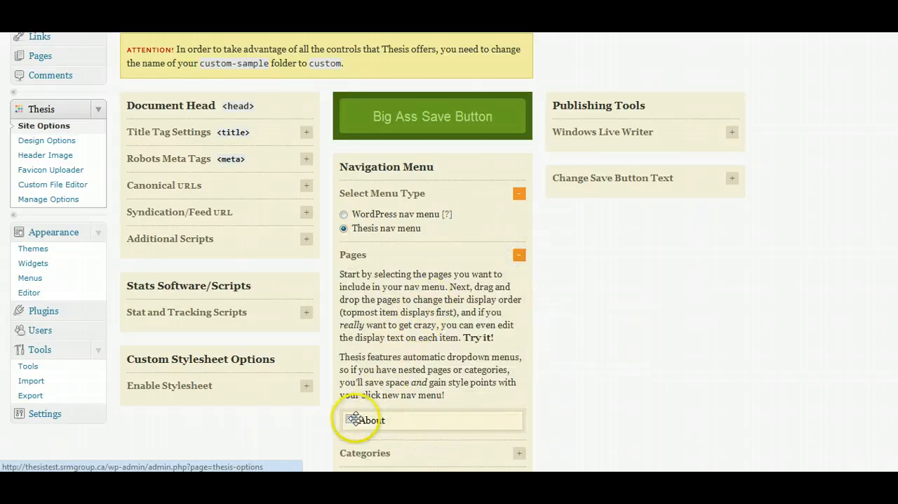
click(350, 419)
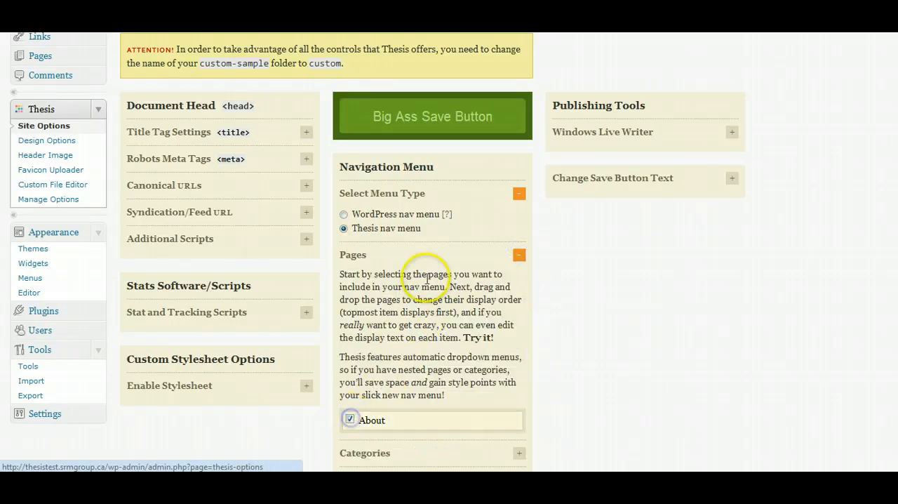
click(435, 121)
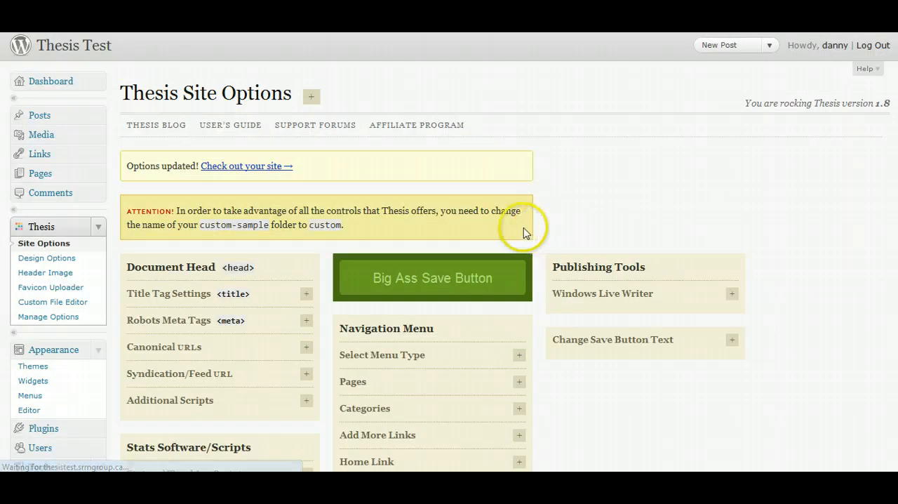
scroll(377, 219, down, 3)
scroll(571, 214, up, 3)
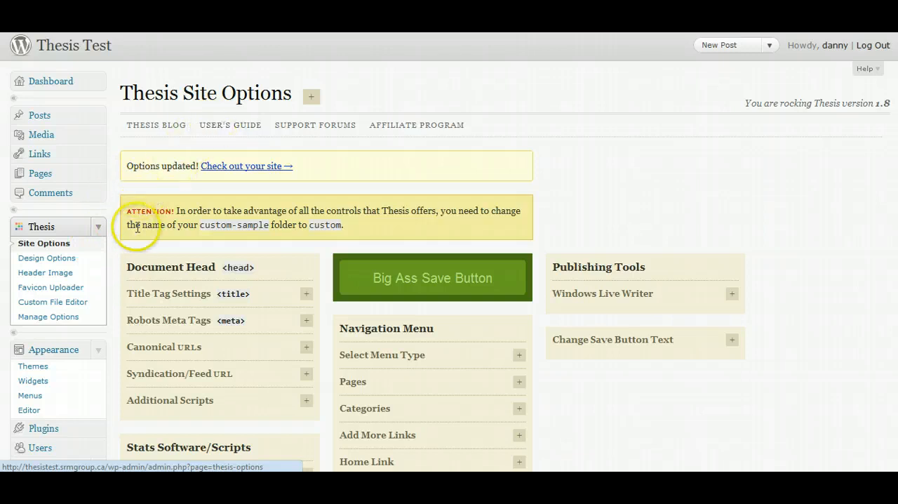
Upload header-950x200.jpg as the Thesis header image.
click(59, 273)
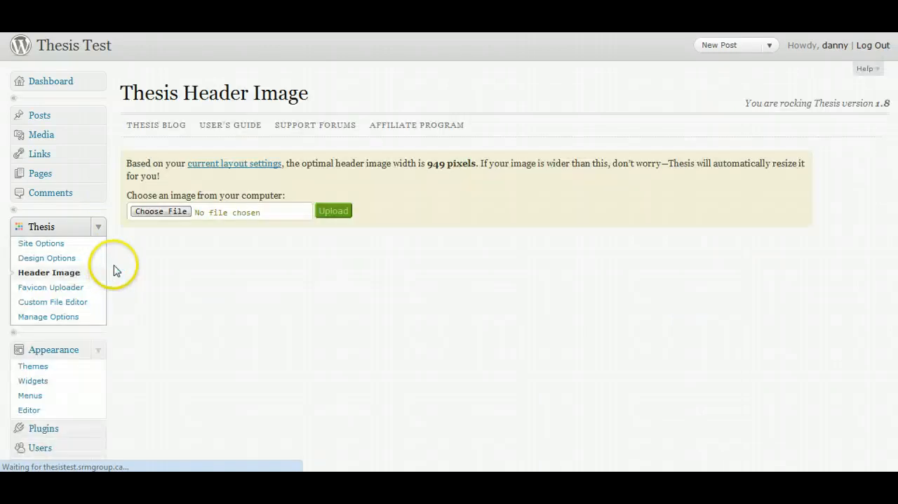
click(153, 212)
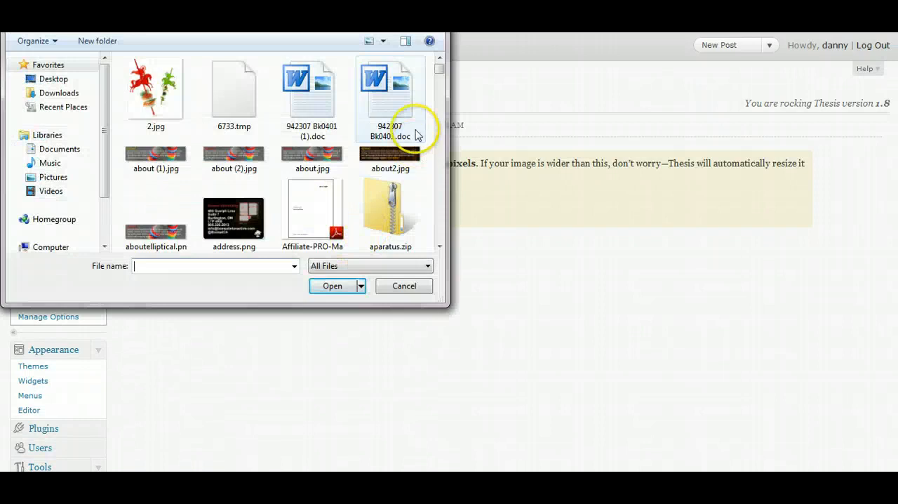
drag(437, 72, 439, 134)
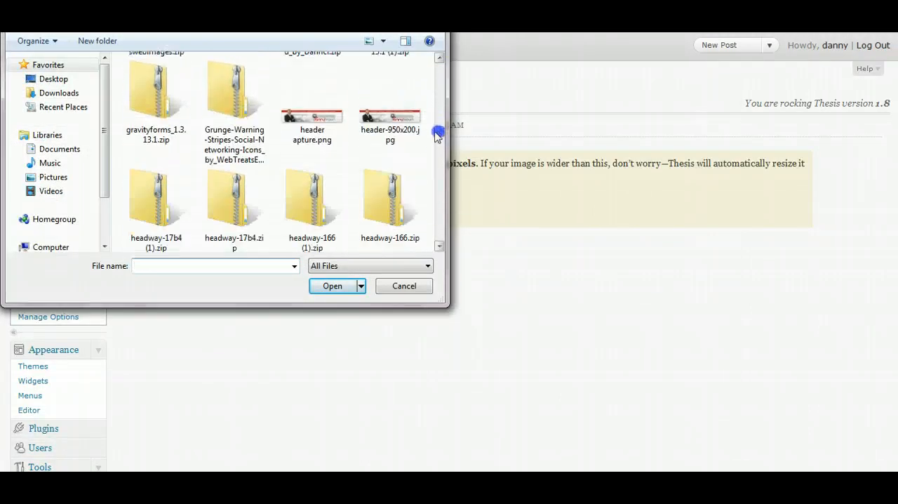
click(383, 122)
click(313, 291)
click(323, 213)
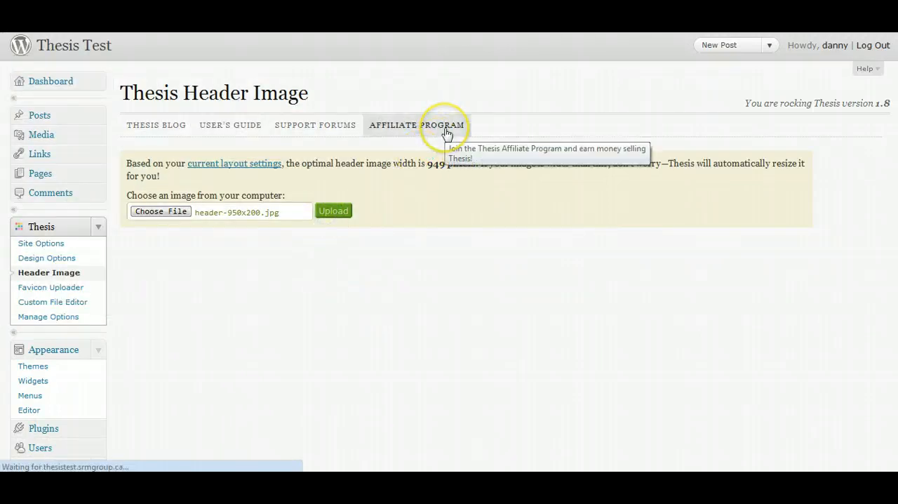
Set the site layout to 2 columns in the Thesis design options.
click(42, 259)
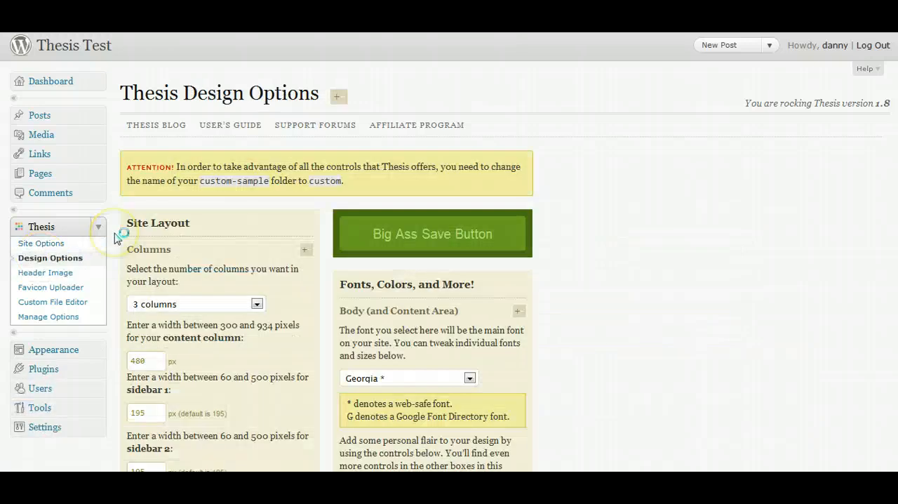
click(306, 249)
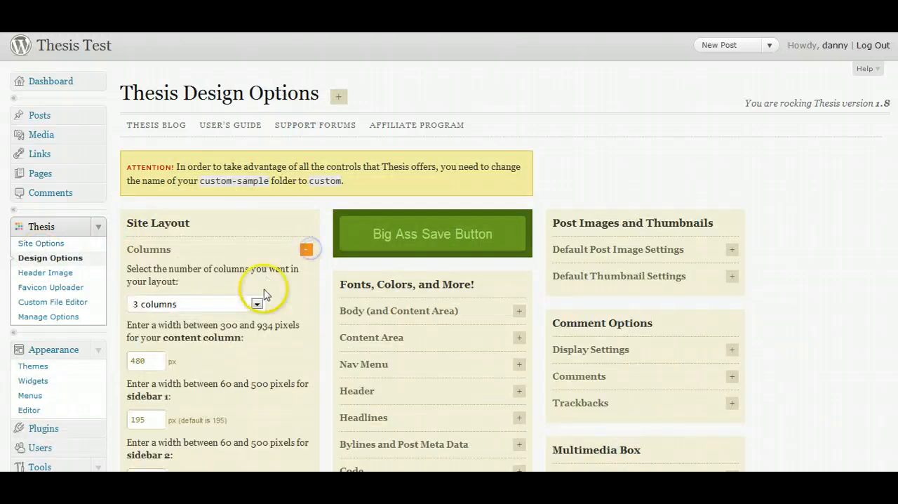
click(257, 304)
click(207, 330)
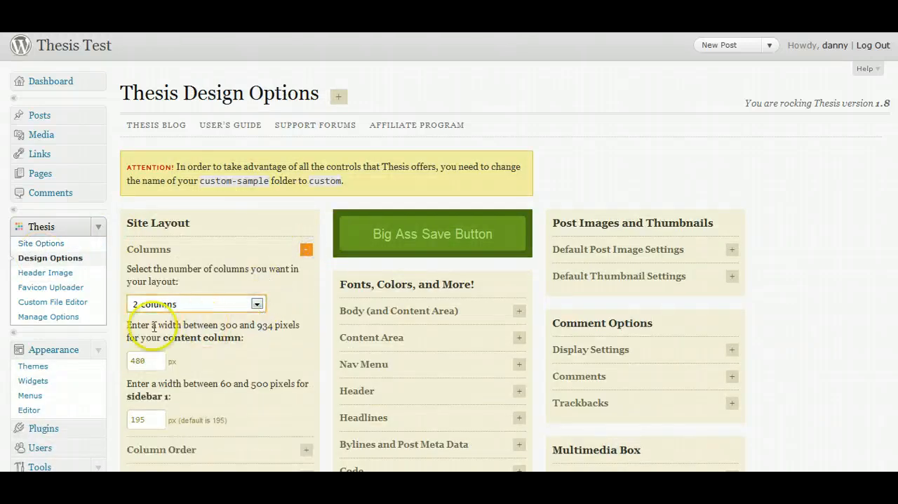
Set the content column width to 580 px and the sidebar 1 width to 300 px, and save the design options.
double_click(146, 361)
text(5)
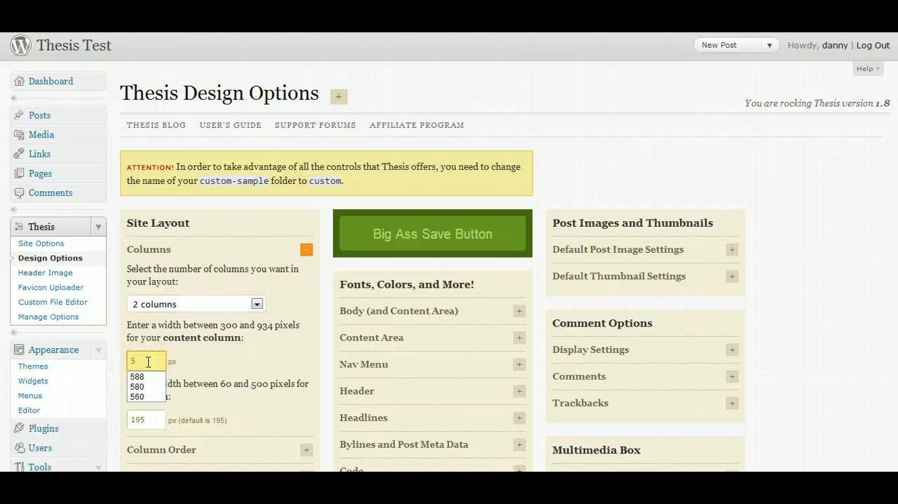
double_click(155, 420)
text(300)
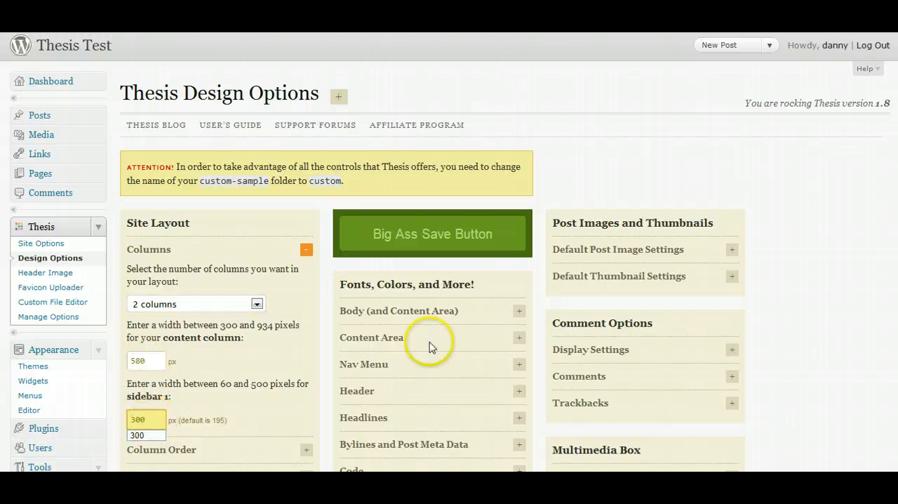
click(790, 242)
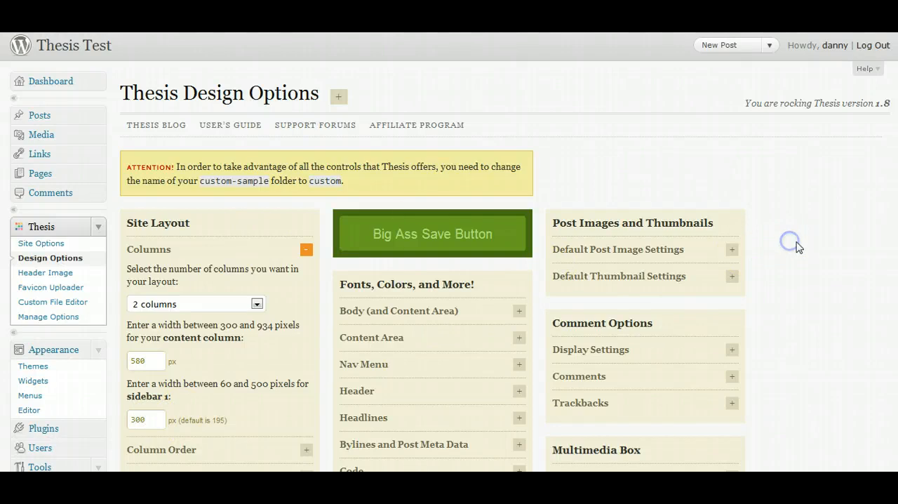
click(421, 232)
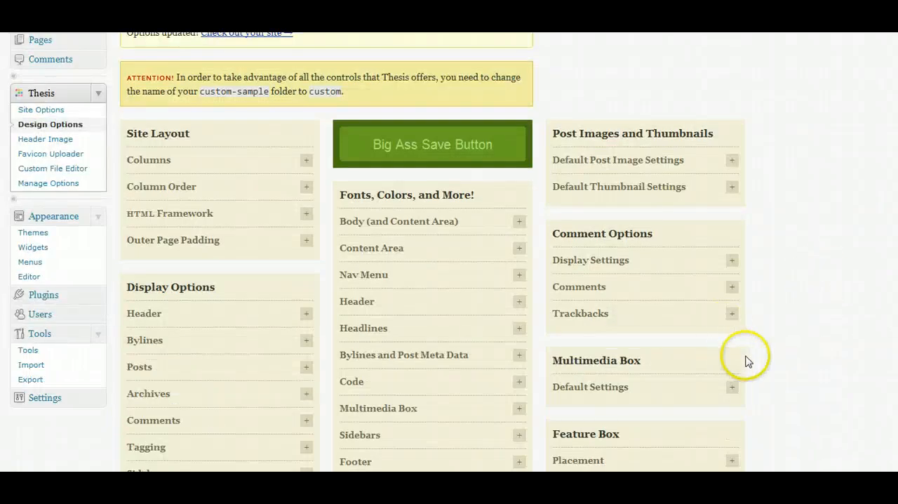
Set the multimedia box's default setting to "Do not show box", save the design options, and check the home page.
scroll(743, 316, down, 3)
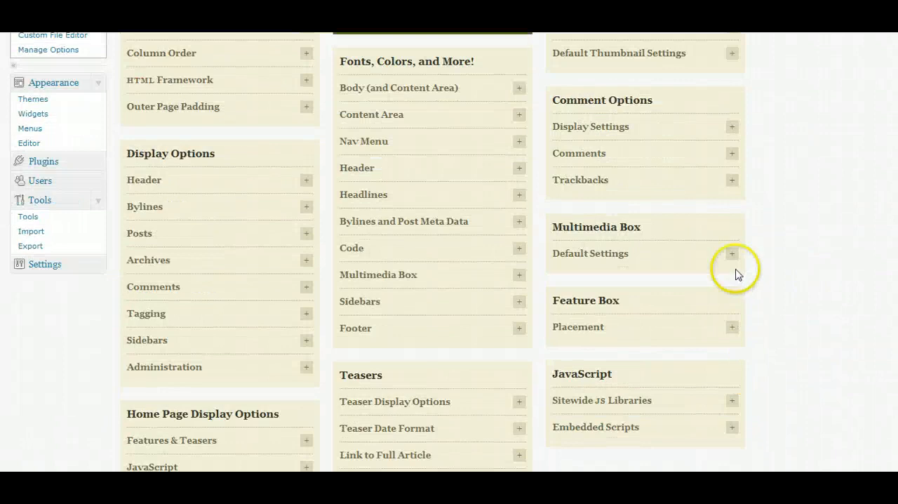
click(732, 253)
click(681, 372)
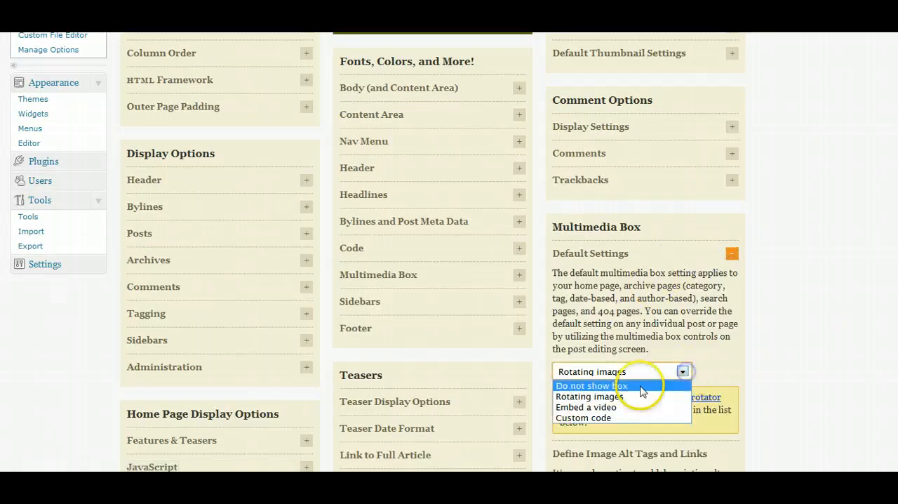
click(640, 384)
scroll(738, 317, up, 3)
click(449, 144)
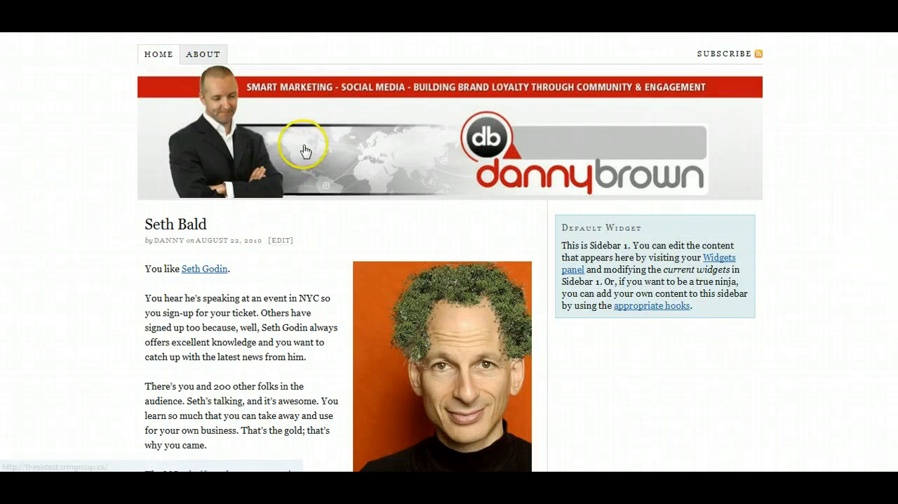
scroll(265, 140, down, 3)
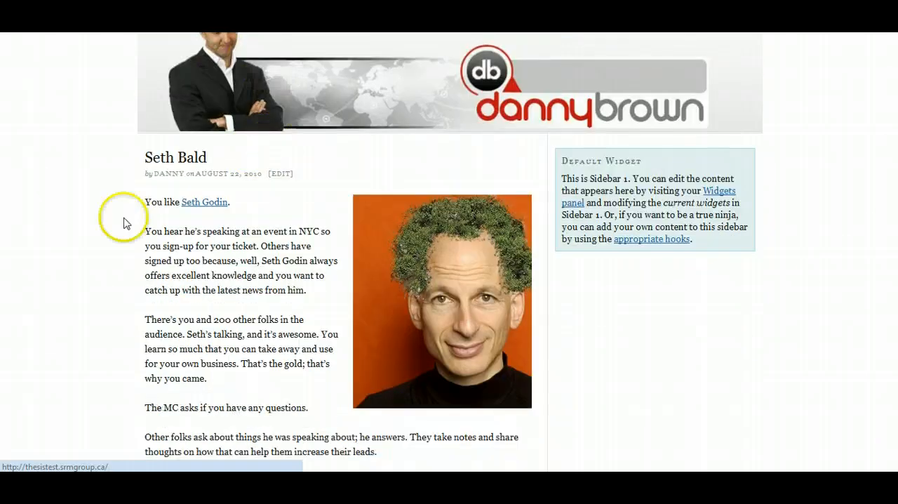
In the Thesis body and content area options, set the main font to Arial and the site background color to 333333.
scroll(726, 196, up, 3)
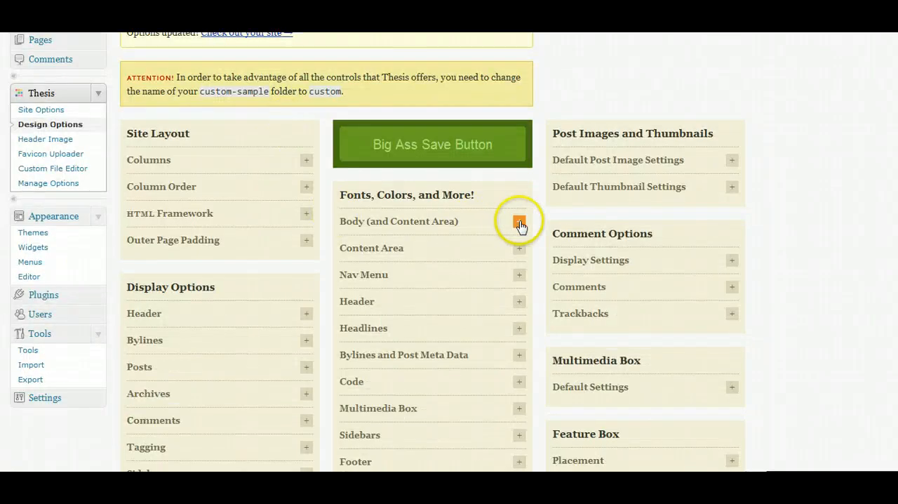
click(518, 223)
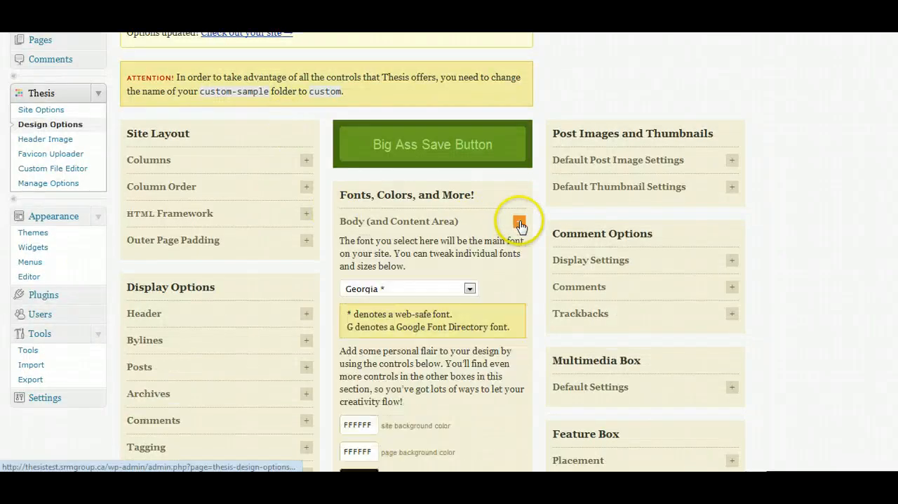
scroll(520, 224, down, 3)
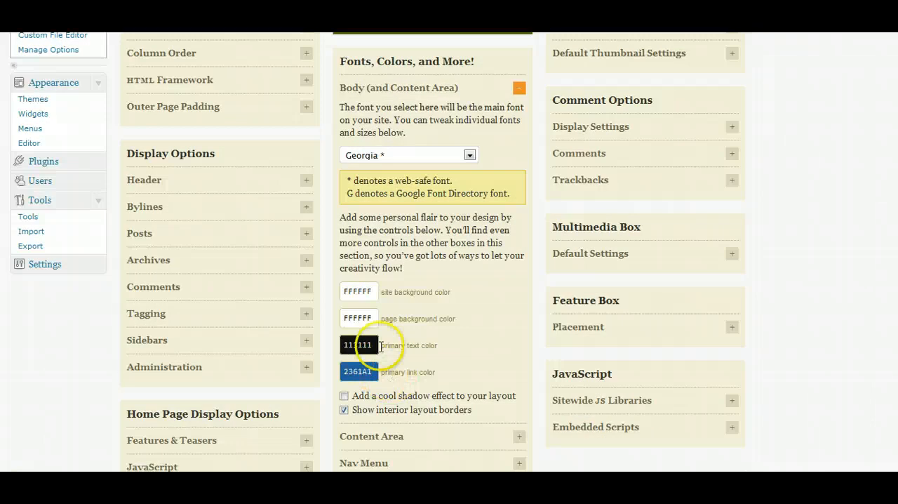
click(469, 154)
click(395, 170)
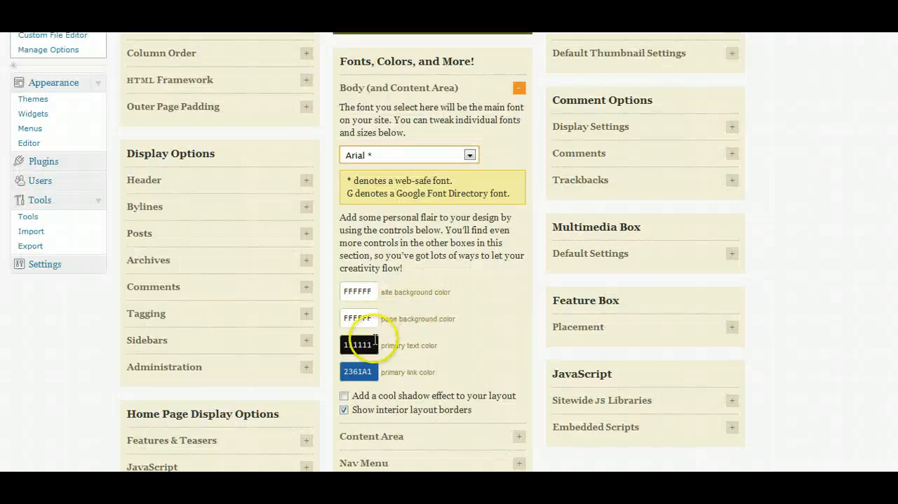
click(358, 292)
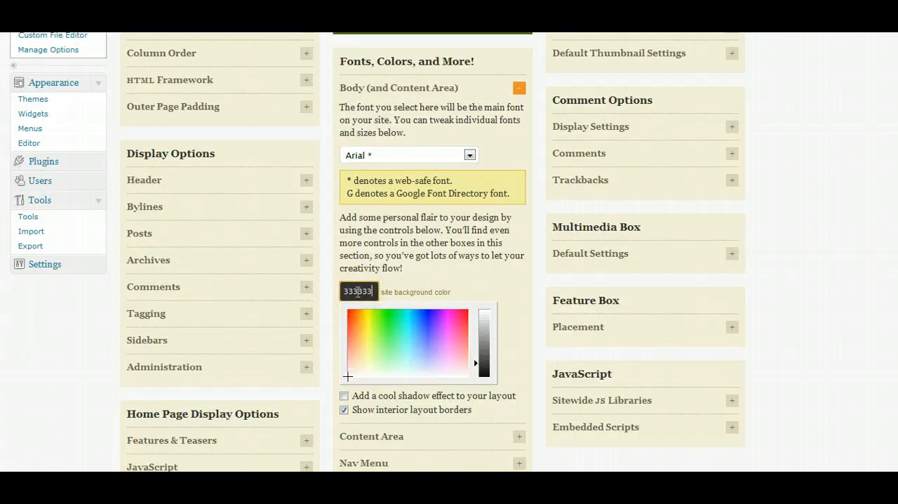
click(96, 348)
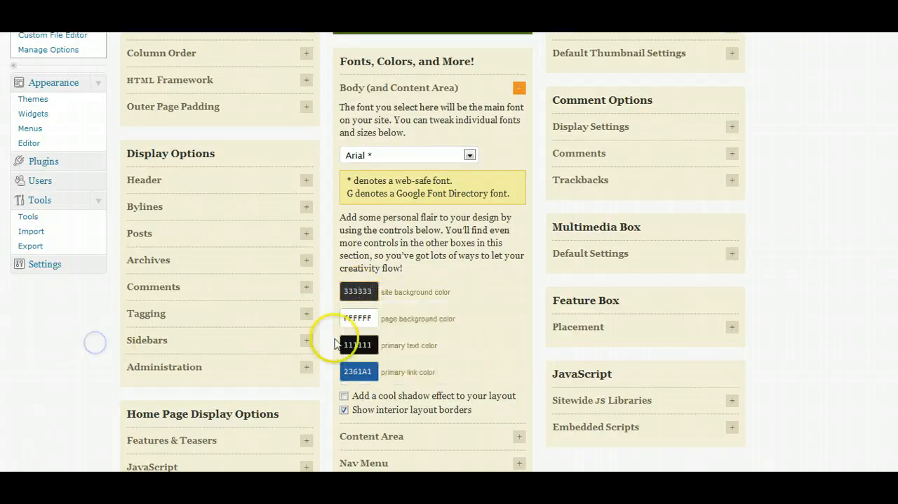
Copy the post content color code 464646 from the "Theme test codes" Google document and apply it as the primary text color in Thesis.
click(249, 32)
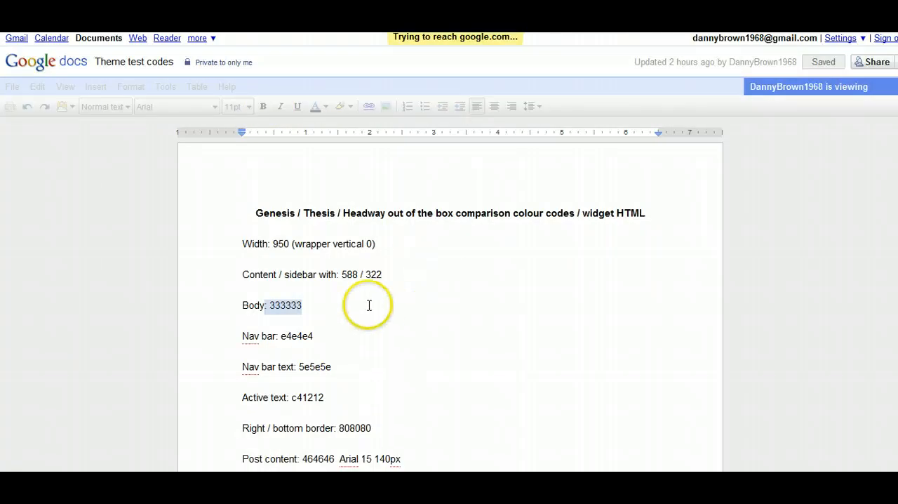
scroll(330, 315, down, 1)
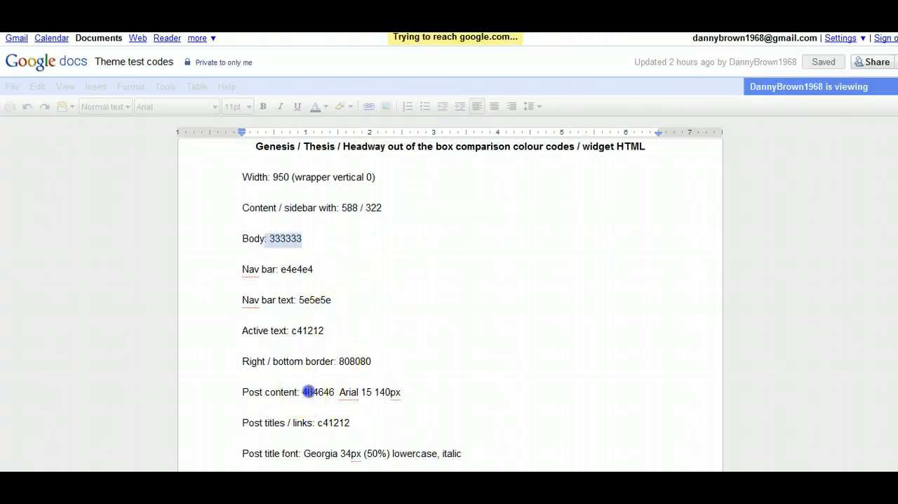
right_click(322, 394)
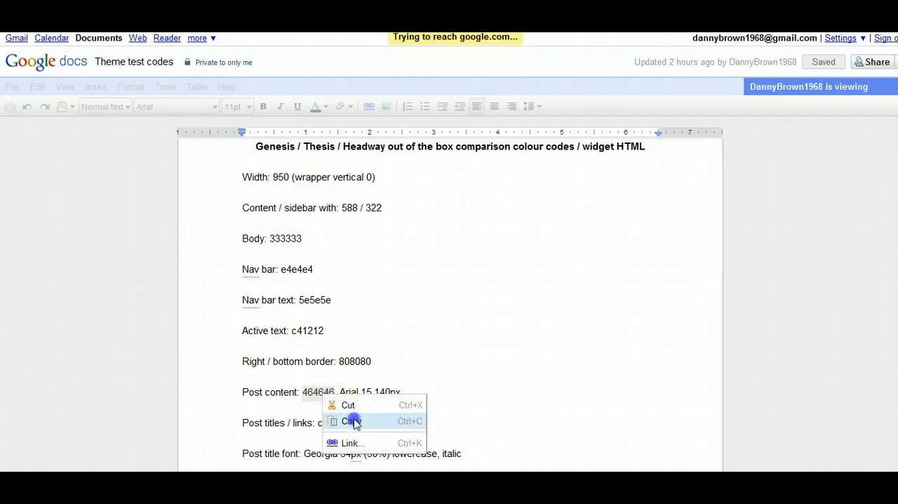
click(351, 420)
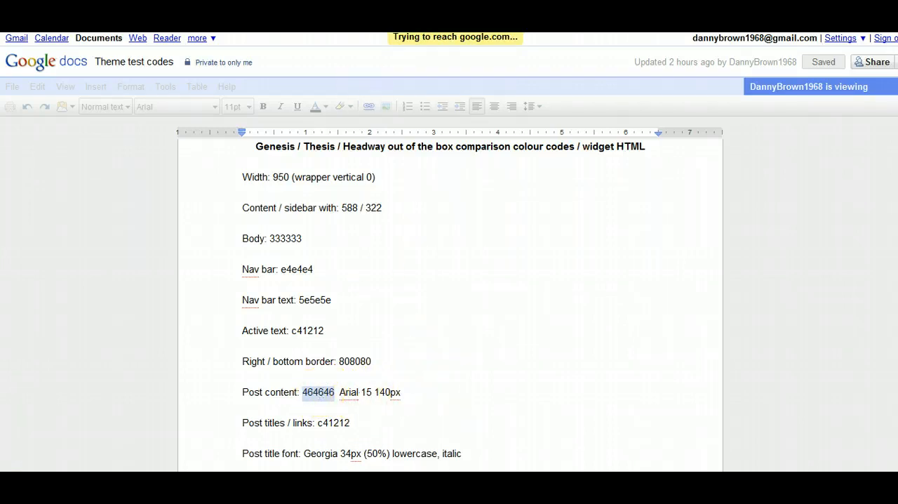
click(354, 14)
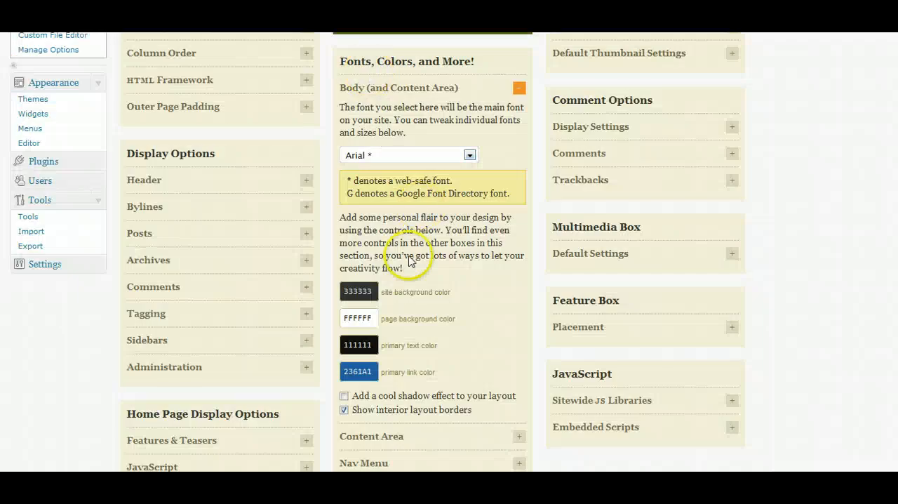
double_click(365, 346)
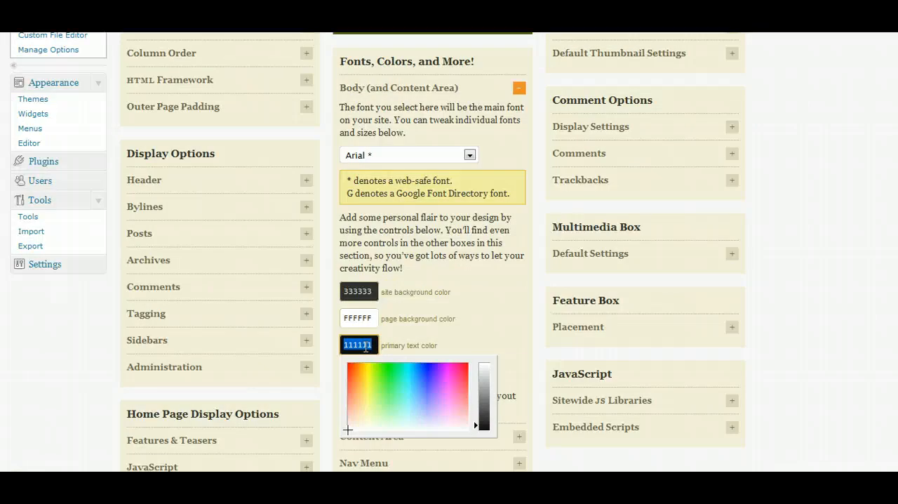
click(320, 357)
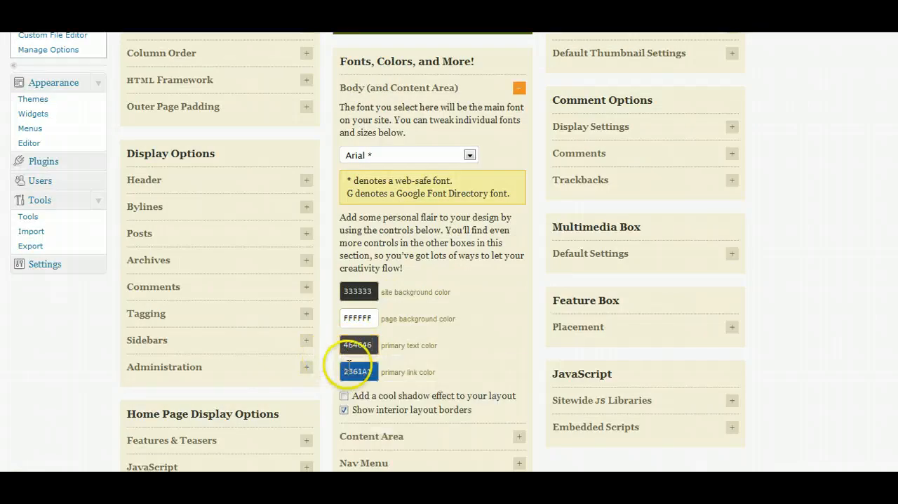
Set the content area's primary font size to 15 pt.
scroll(434, 259, down, 3)
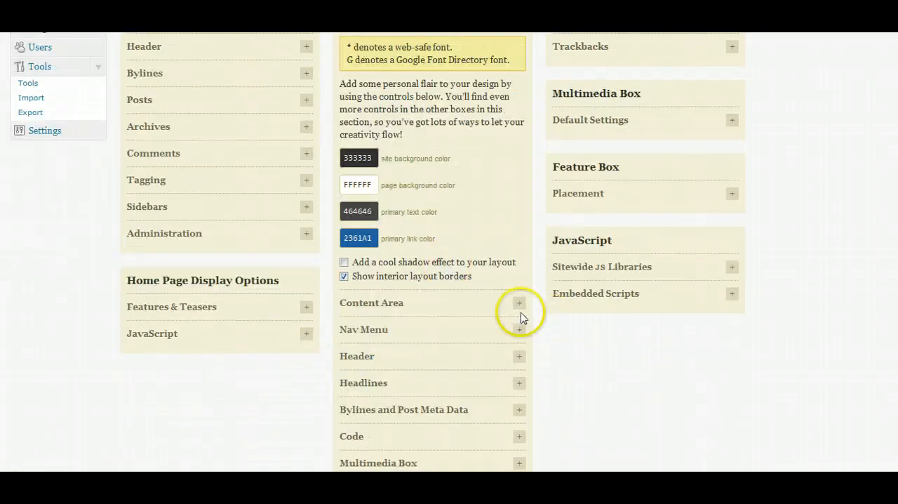
click(519, 303)
click(469, 382)
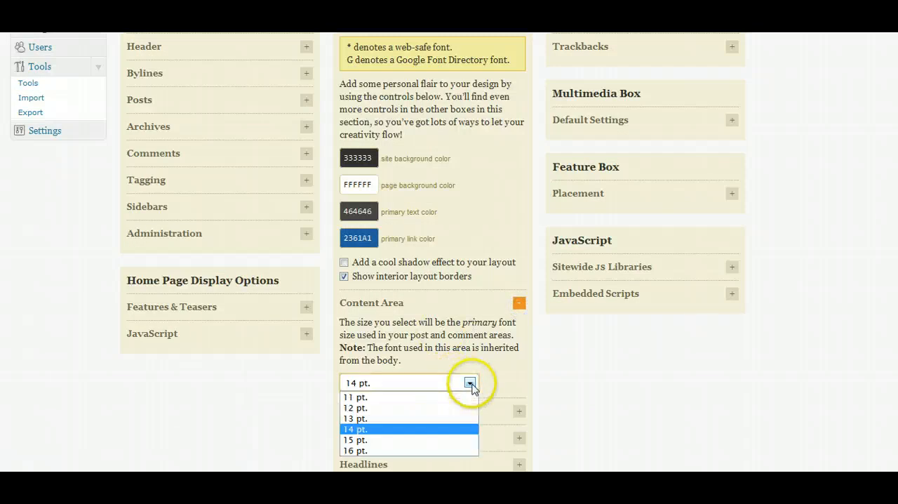
click(365, 440)
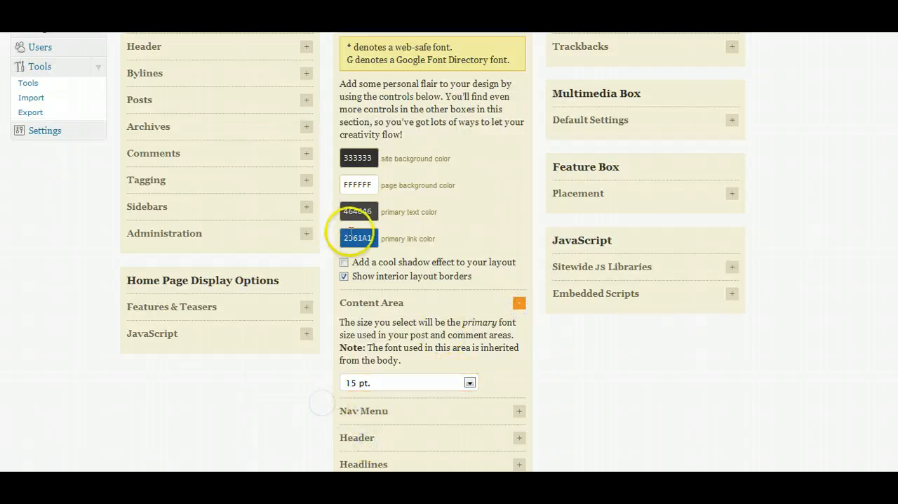
Copy the active text color code c41212 from the Google document and apply it as the primary link color in Thesis.
click(330, 17)
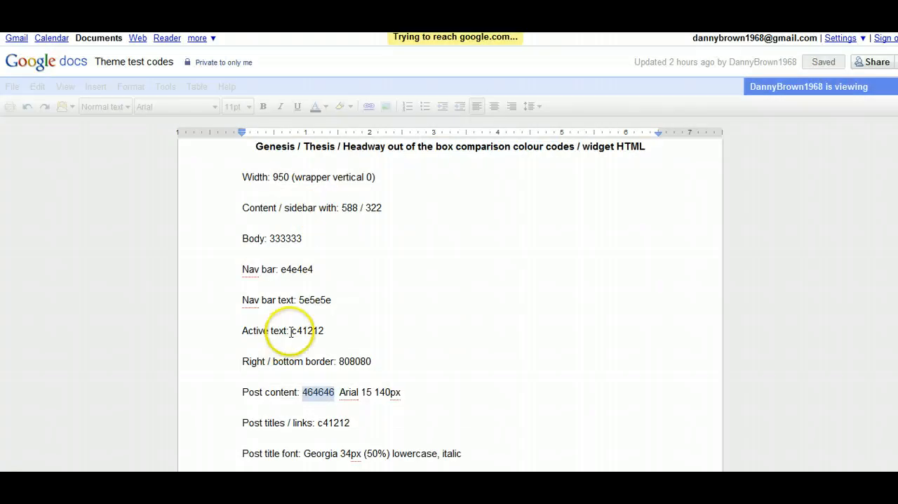
click(294, 331)
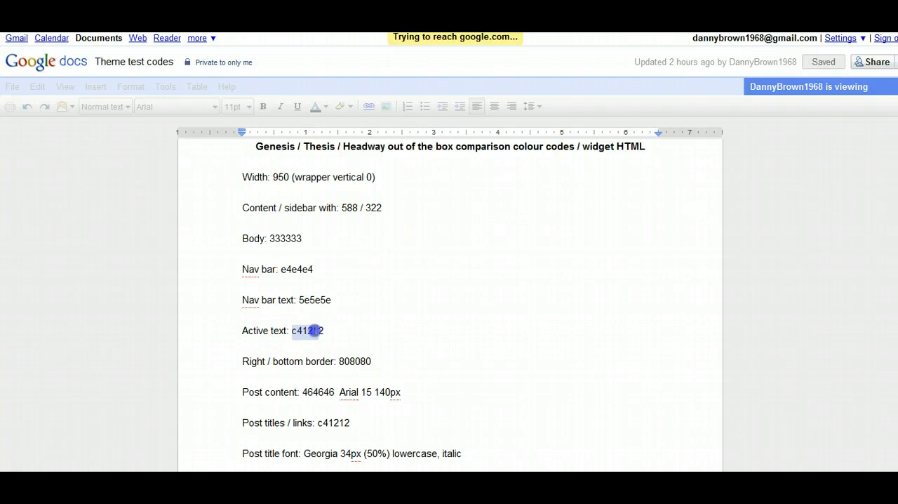
right_click(323, 331)
click(345, 354)
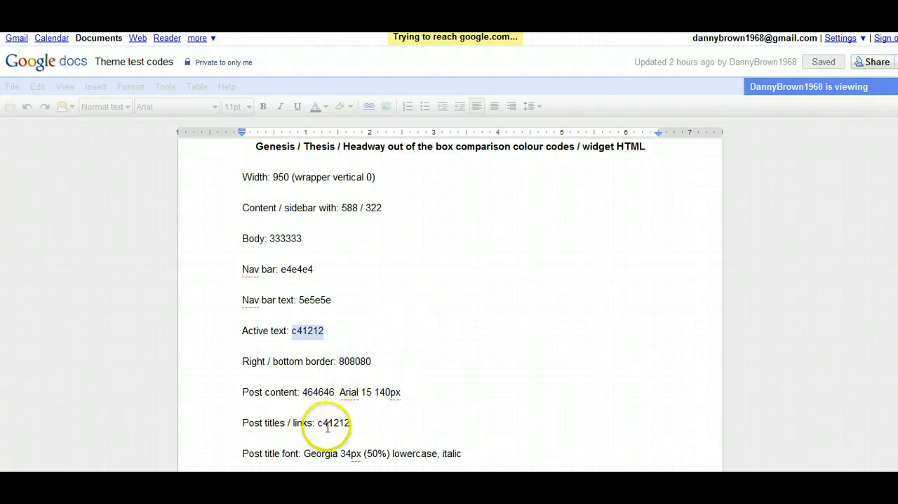
click(302, 488)
click(353, 239)
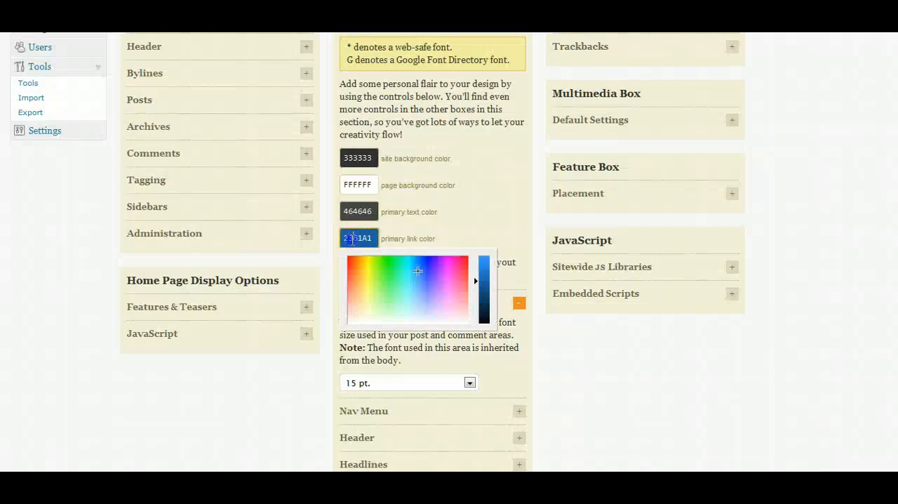
key(ctrl+v)
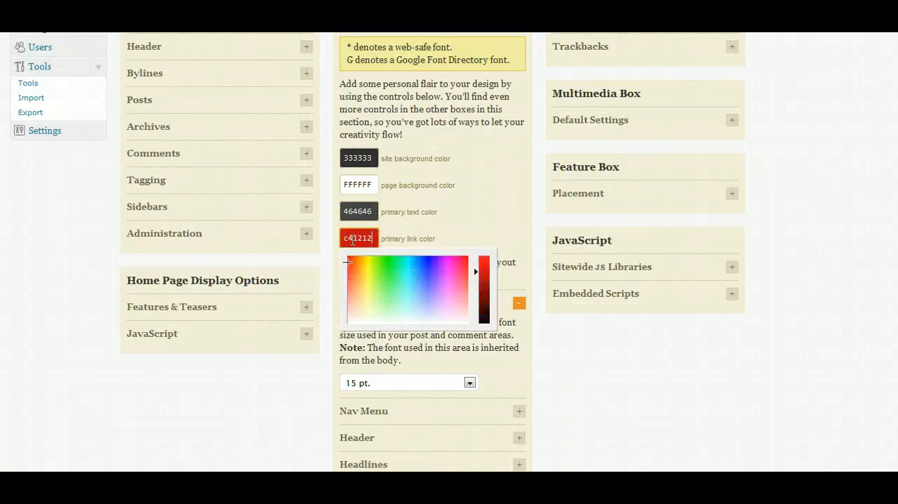
click(77, 279)
Set the headlines text color to the copied code C41212.
scroll(524, 323, down, 3)
click(519, 334)
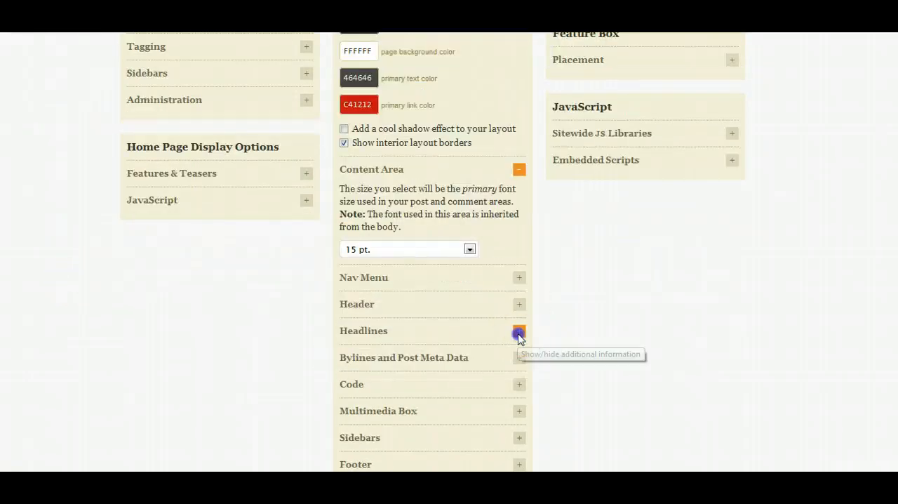
scroll(379, 379, down, 3)
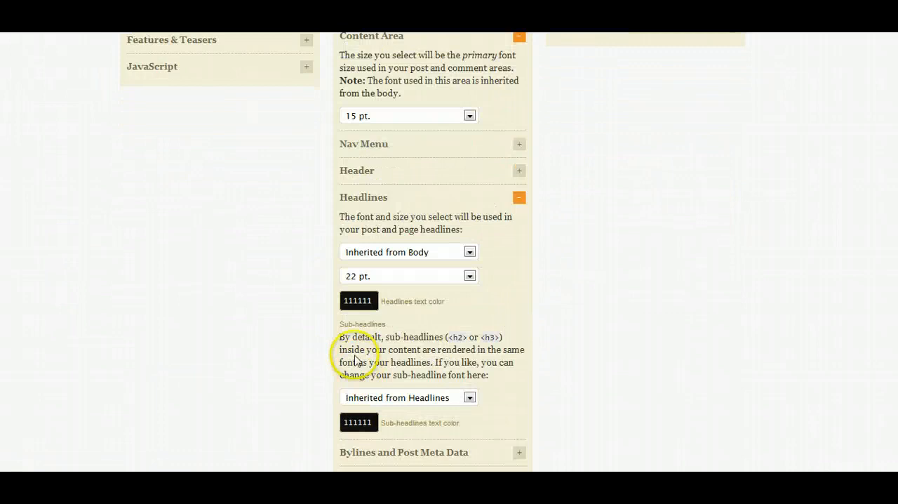
click(359, 299)
key(ctrl+v)
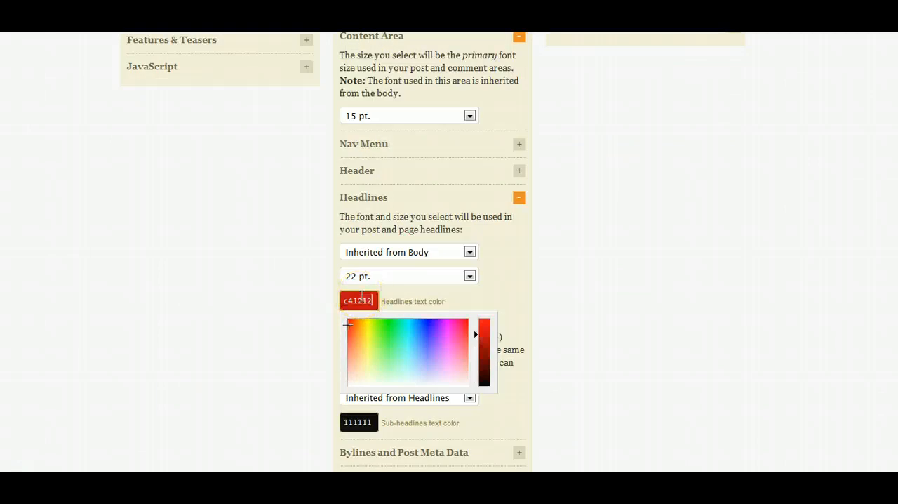
click(286, 310)
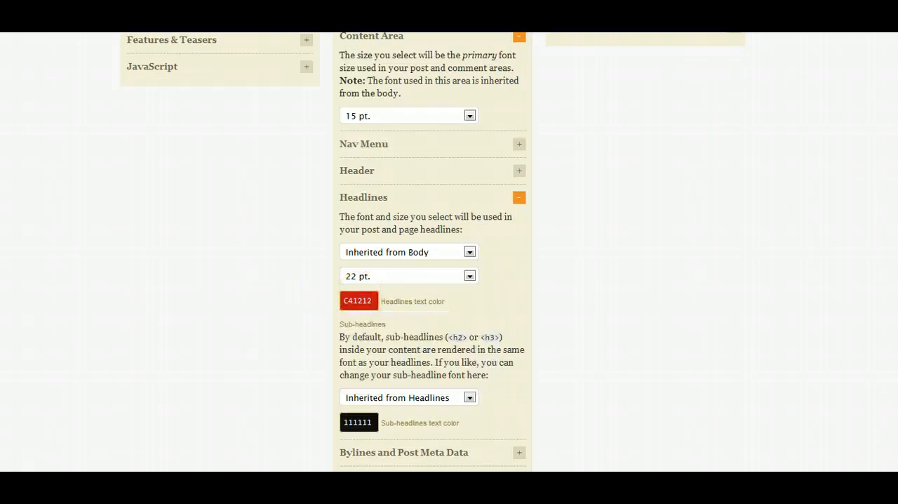
Look up the post title font in the Google document, and set the Thesis headlines to 30 pt Georgia.
click(281, 21)
scroll(562, 264, down, 1)
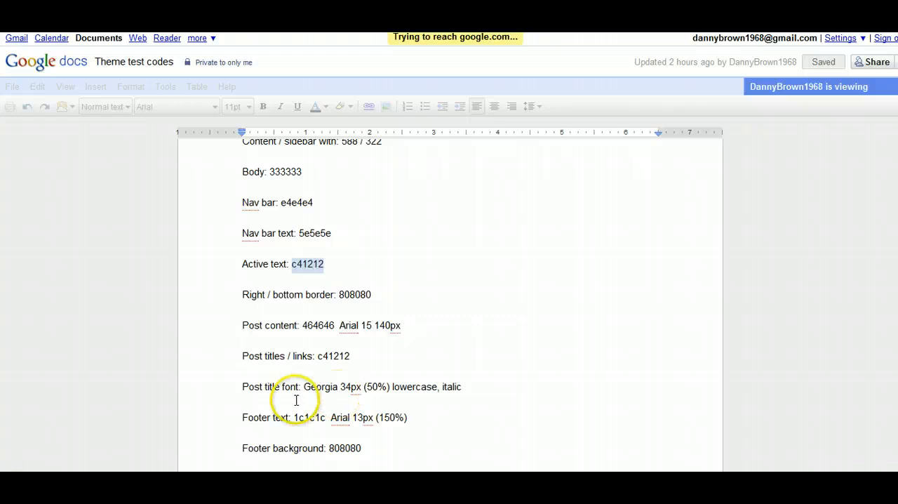
scroll(296, 399, down, 3)
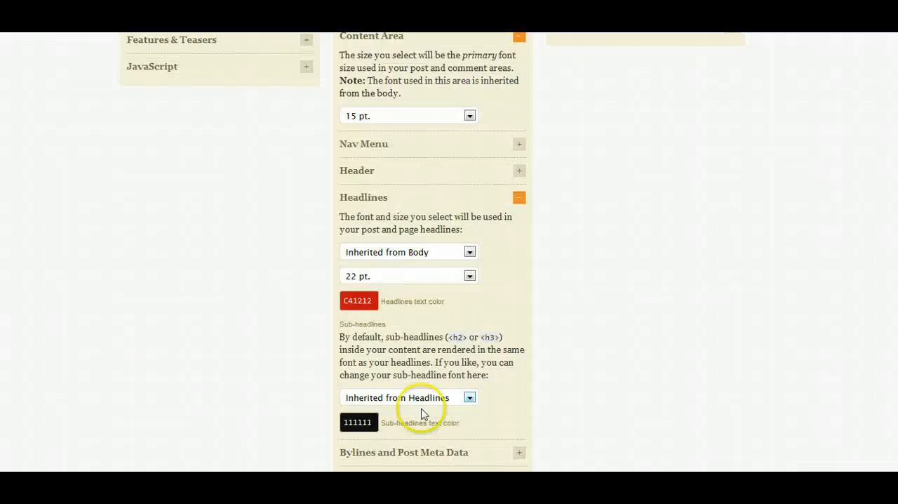
click(469, 276)
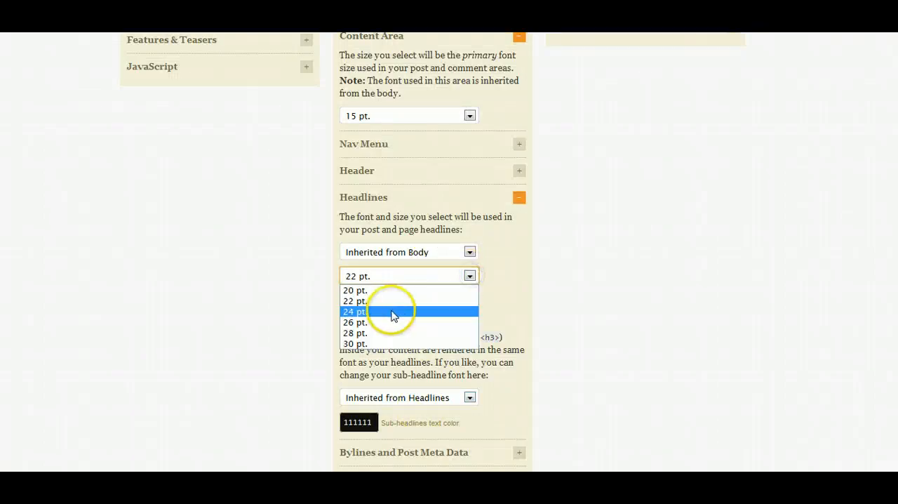
click(379, 343)
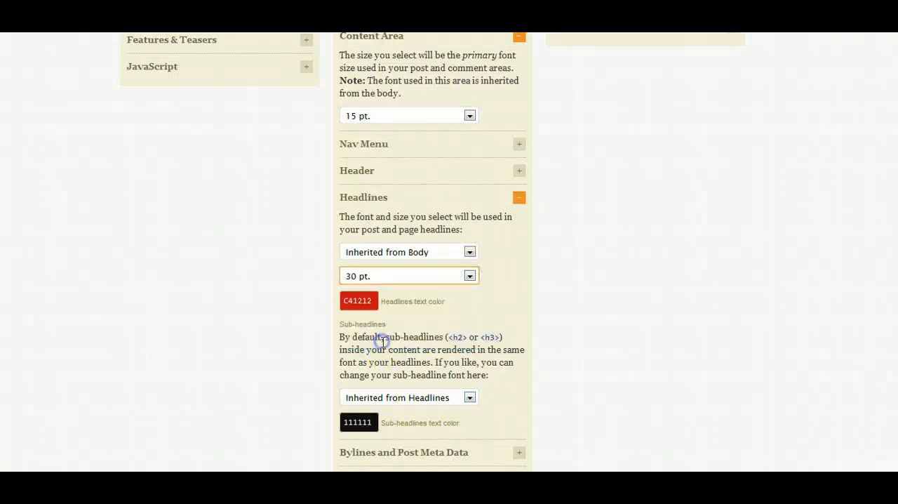
click(469, 253)
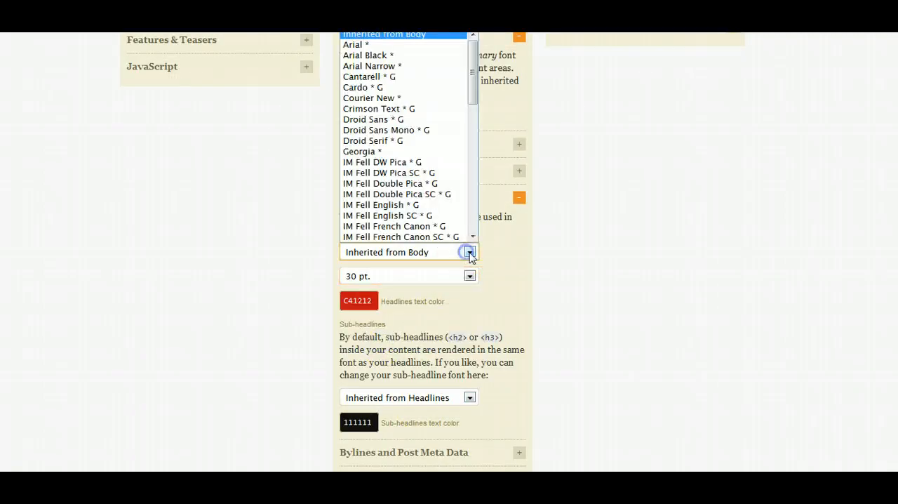
click(362, 150)
Save the design options and check the fonts and colors of the posts on the test site's home page.
scroll(286, 235, up, 10)
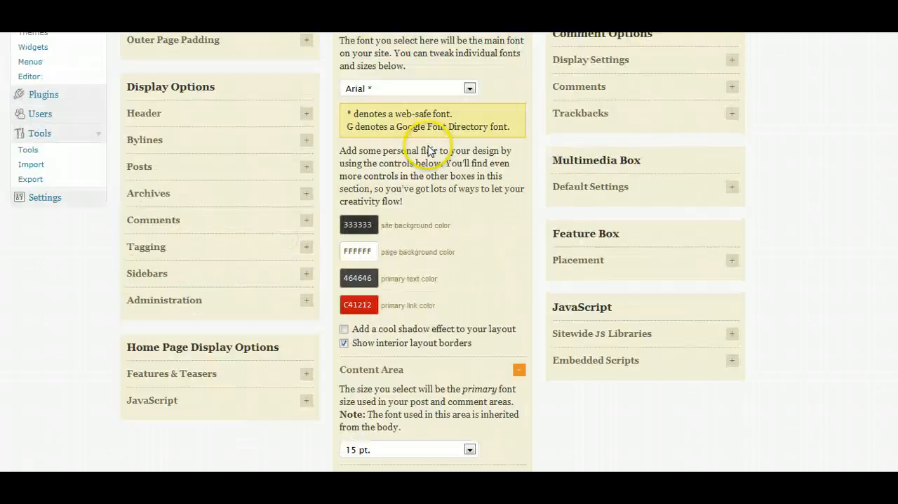
click(418, 146)
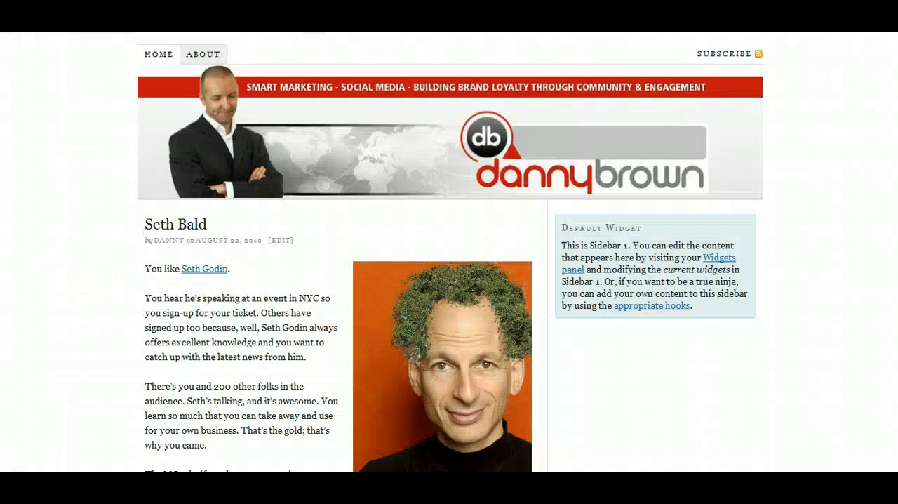
click(377, 135)
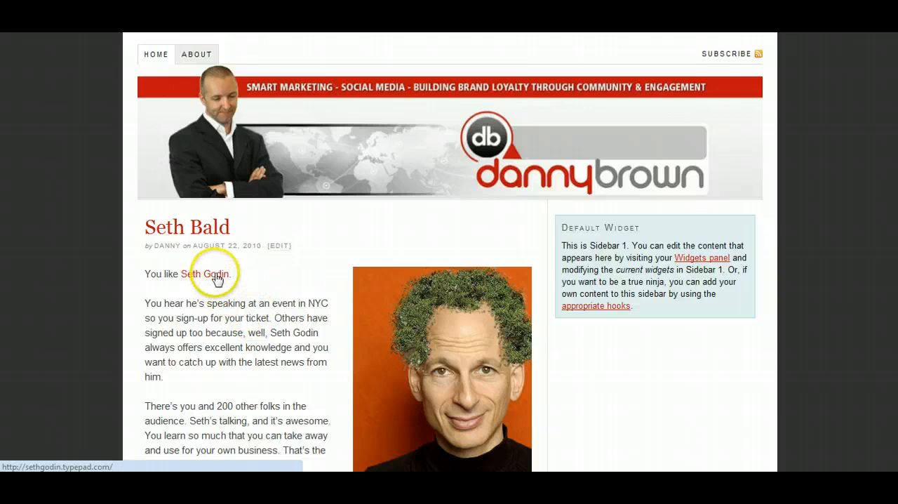
scroll(195, 297, down, 5)
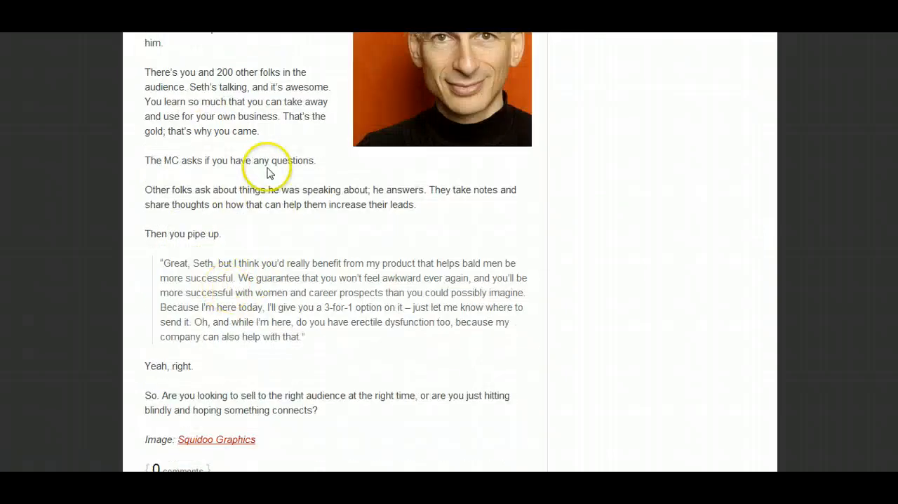
scroll(256, 194, down, 1)
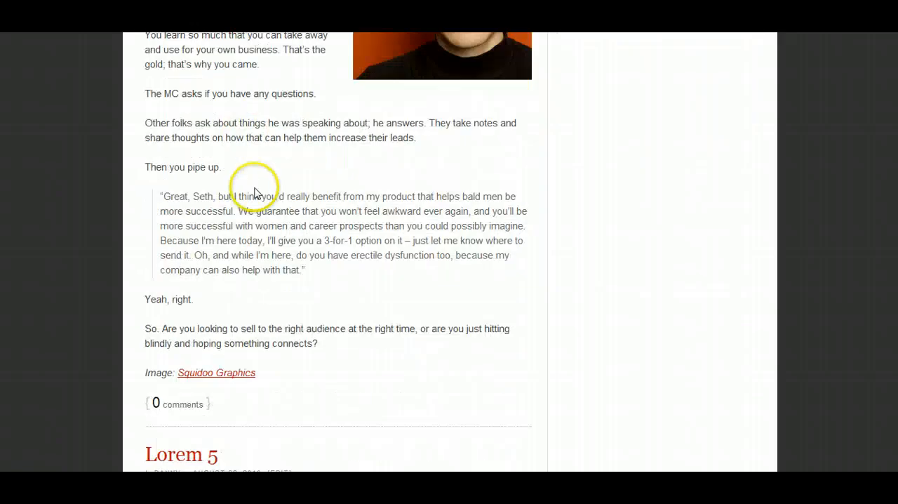
Open the test site's widget settings and move the inactive e-mail subscribe text widget into Sidebar 1.
scroll(256, 190, up, 6)
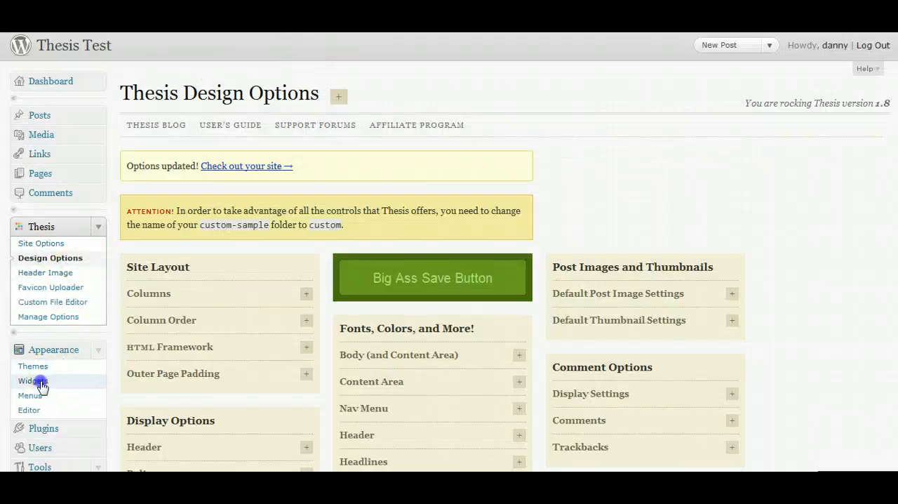
click(33, 381)
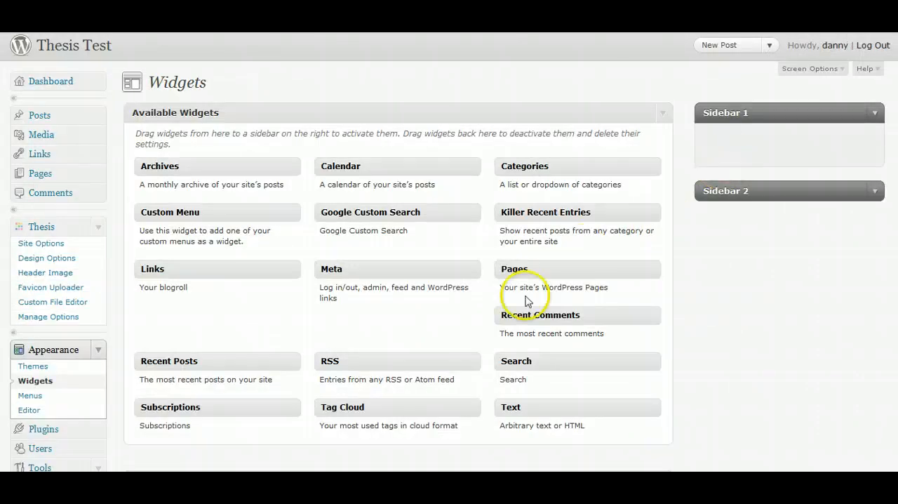
scroll(527, 301, down, 3)
drag(199, 390, 768, 140)
scroll(742, 187, up, 3)
scroll(715, 225, down, 3)
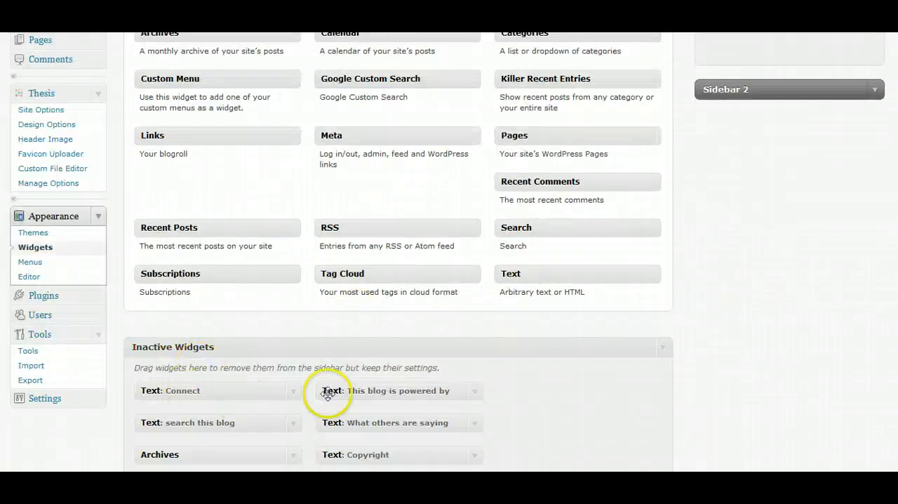
Add the inactive "search this blog" and "Connect" text widgets to Sidebar 1, below the subscribe widget.
drag(176, 421, 742, 167)
scroll(720, 232, up, 3)
scroll(641, 220, down, 3)
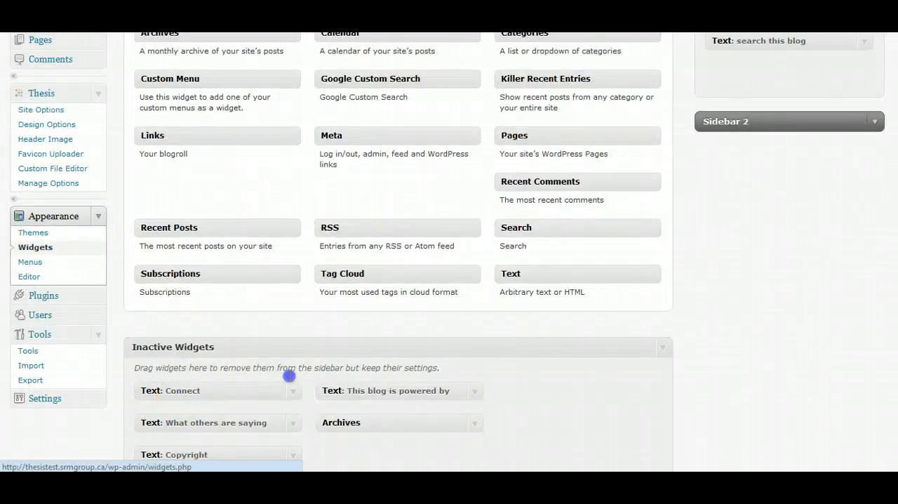
scroll(650, 325, up, 3)
drag(289, 376, 742, 203)
scroll(722, 266, down, 3)
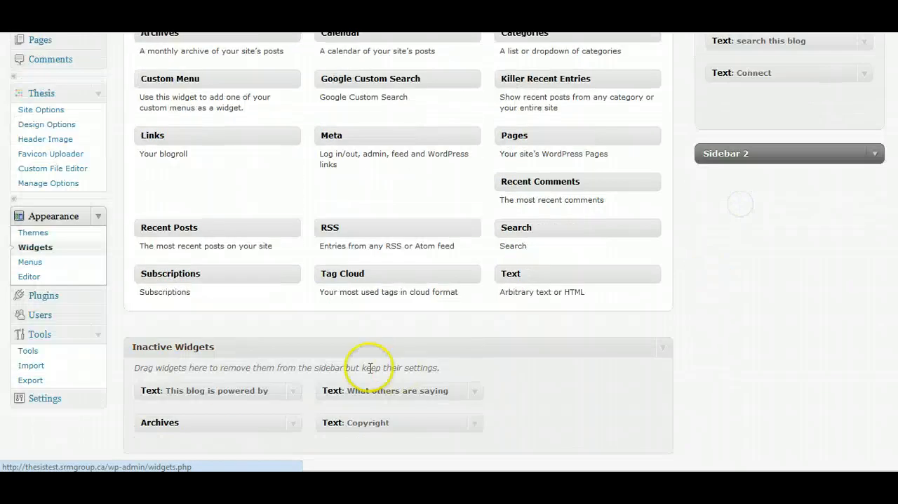
Move the inactive "This blog is powered by", "What others are saying", Archives and Copyright widgets into Sidebar 1, in that order.
drag(211, 387, 781, 110)
drag(175, 390, 761, 131)
drag(160, 390, 749, 172)
drag(178, 390, 753, 257)
scroll(451, 94, up, 2)
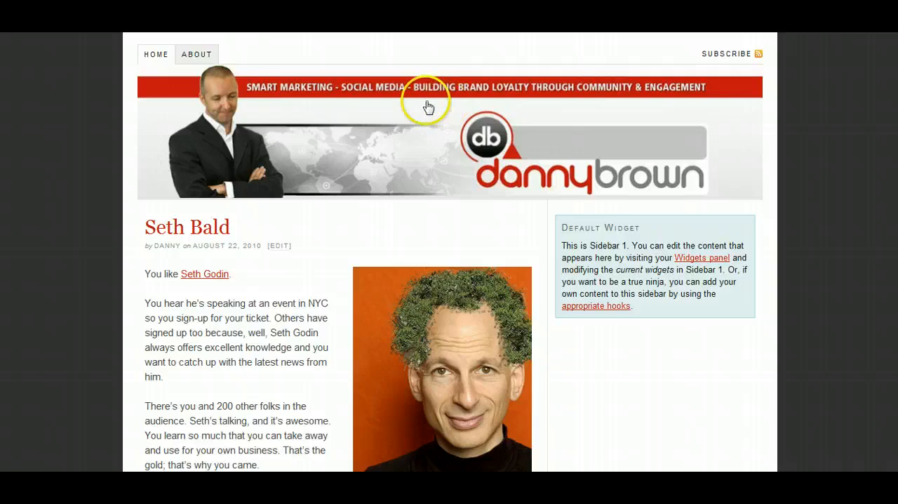
Reload the test site's home page and check the widgets in its sidebar from the subscribe form down to the copyright notice.
click(428, 107)
scroll(863, 170, down, 3)
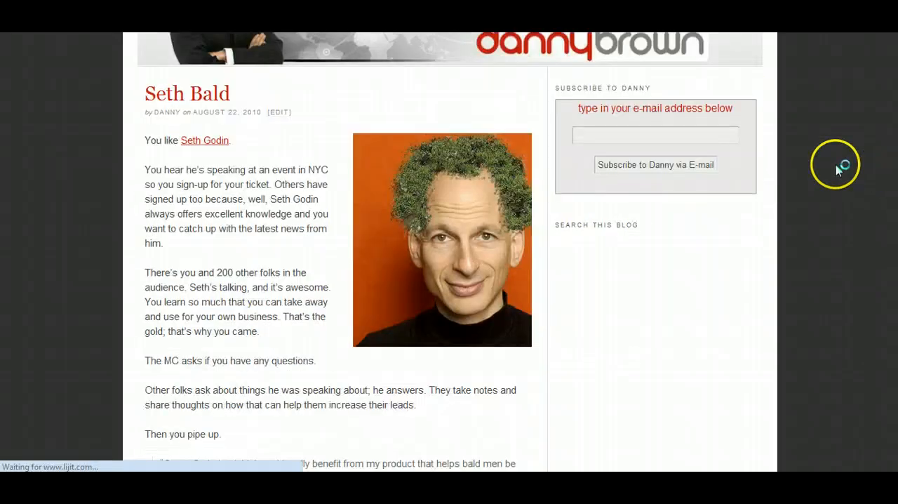
scroll(830, 168, down, 2)
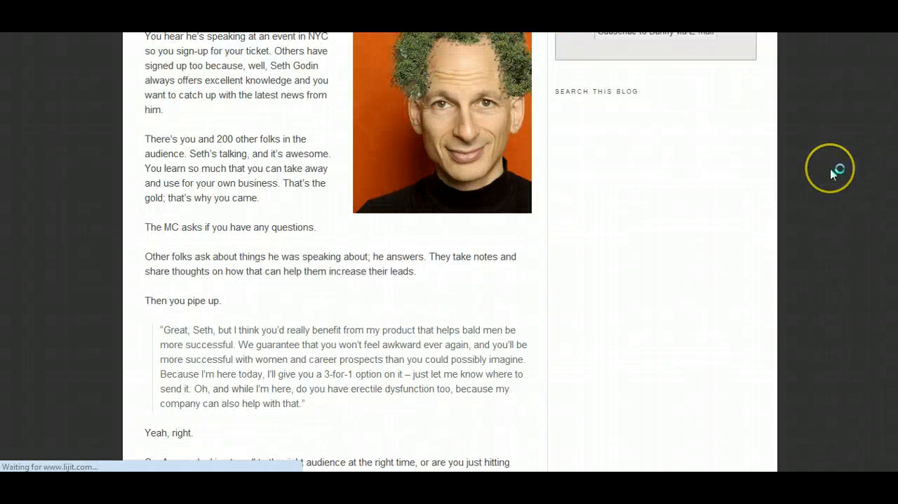
scroll(794, 184, up, 3)
scroll(581, 271, down, 4)
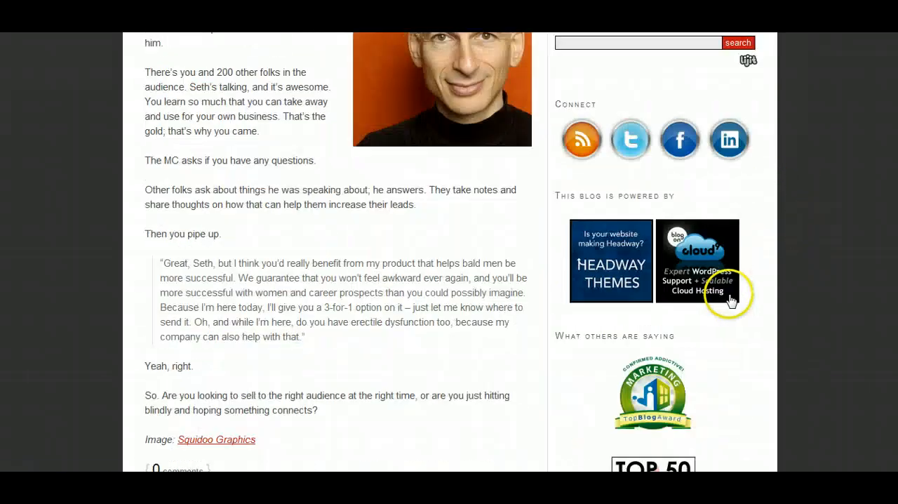
scroll(768, 288, down, 3)
scroll(769, 289, down, 7)
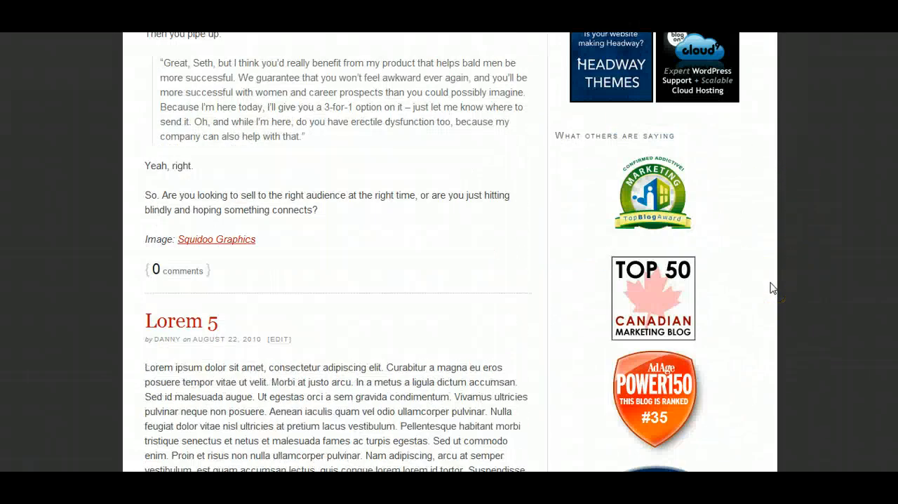
scroll(772, 288, up, 10)
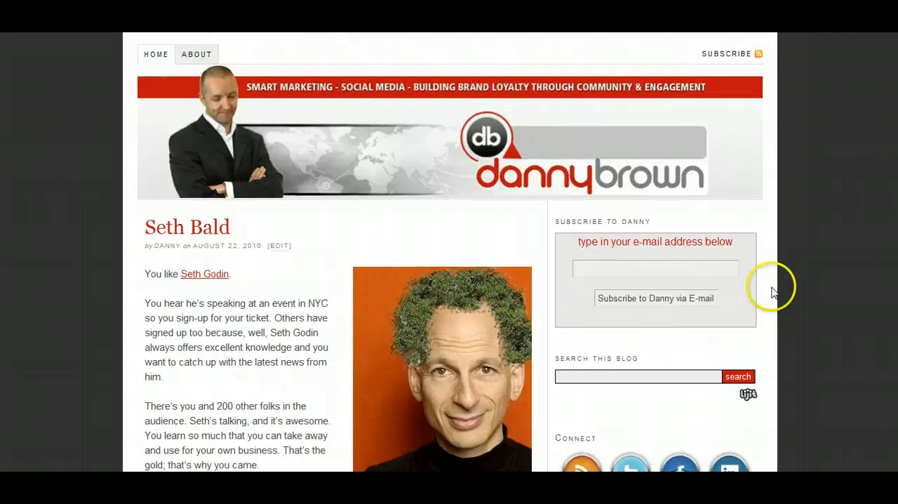
scroll(781, 276, down, 1)
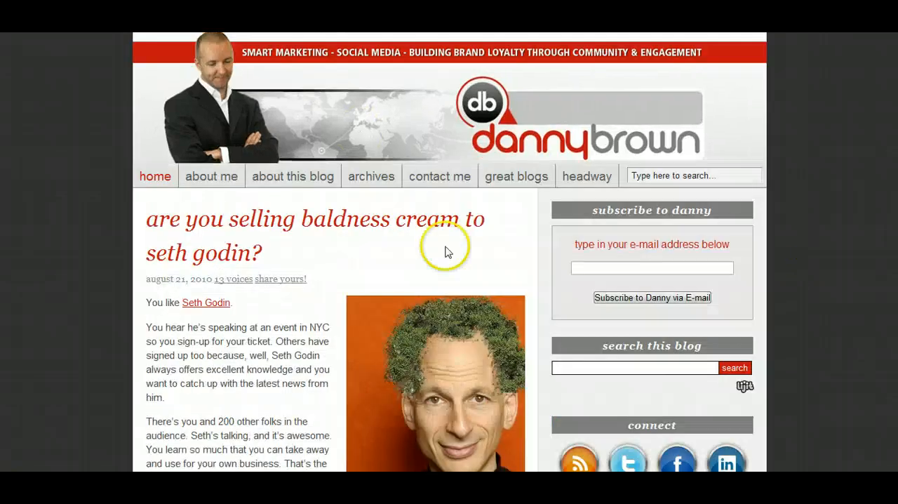
Compare the sidebar and widget headings of the original blog with those on the Thesis test site.
scroll(859, 317, down, 2)
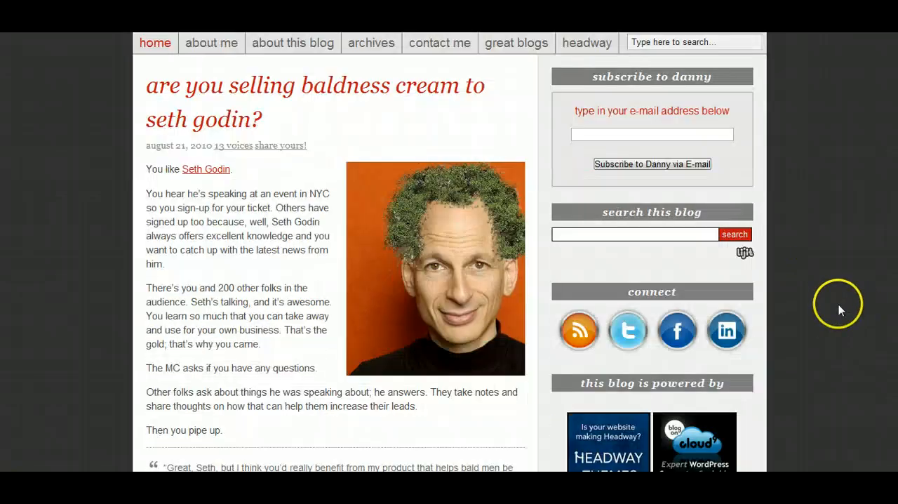
scroll(839, 310, up, 2)
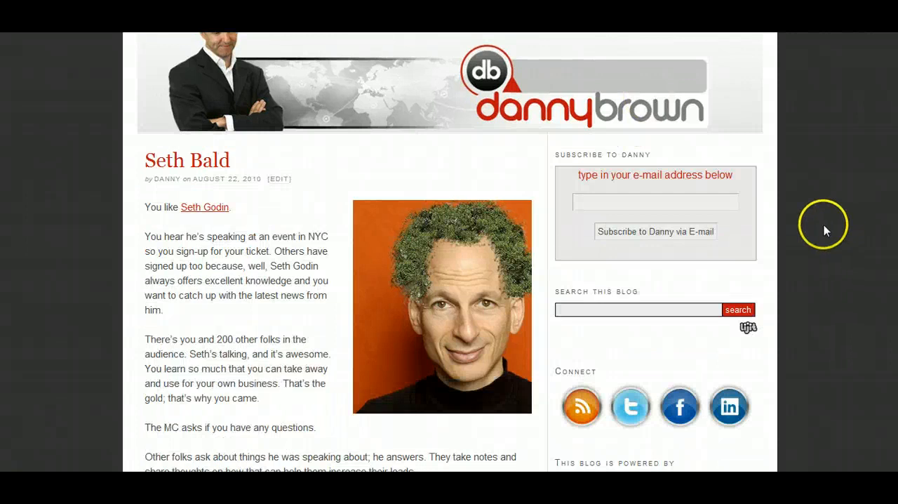
scroll(824, 226, up, 1)
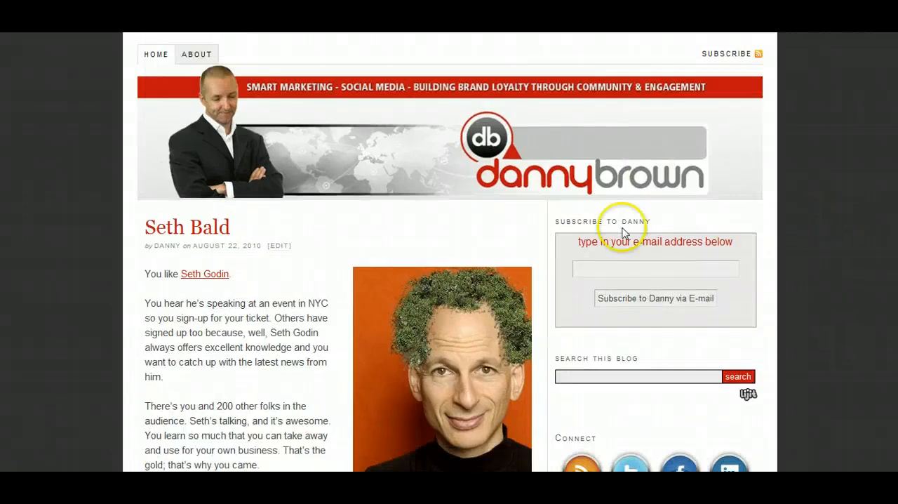
scroll(675, 228, down, 1)
scroll(668, 249, down, 1)
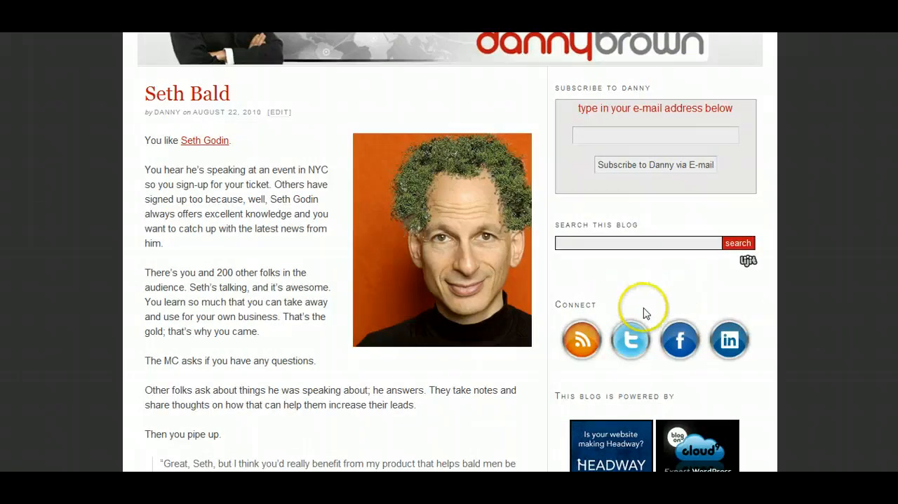
scroll(601, 291, up, 2)
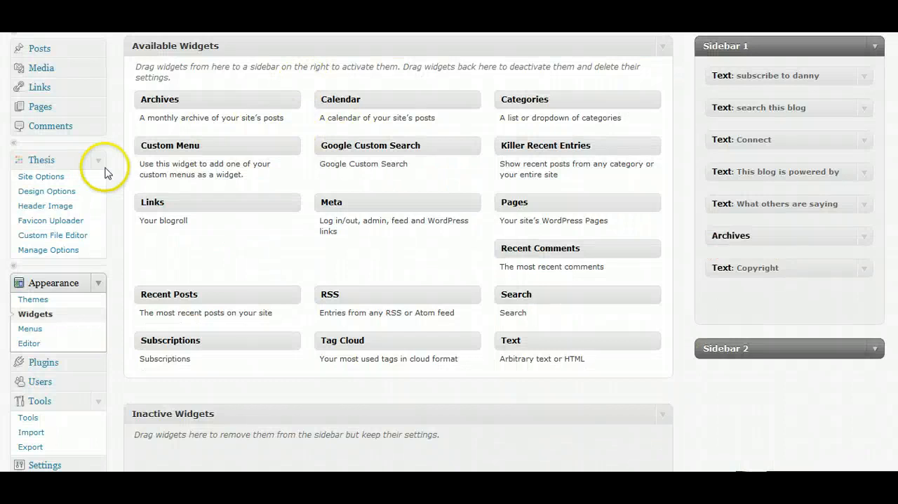
Open the Thesis design options and examine the font, size and color settings for the sidebars and sidebar headings.
click(47, 191)
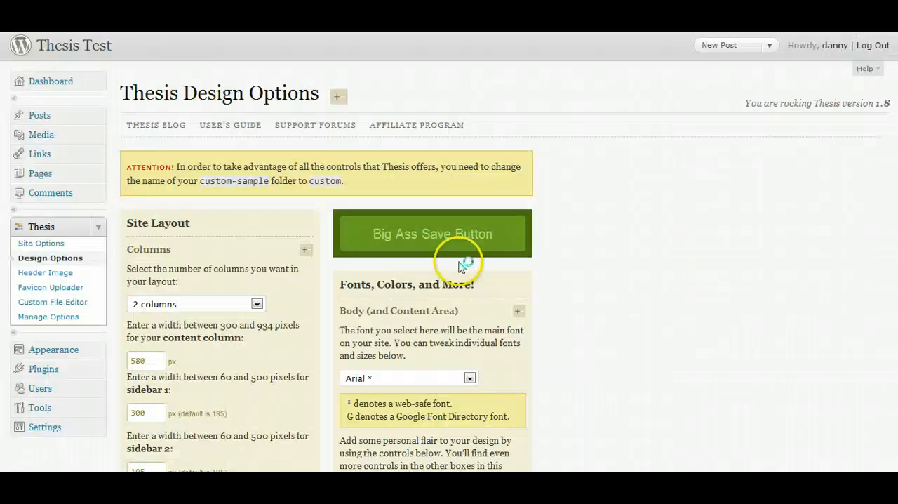
scroll(538, 169, down, 3)
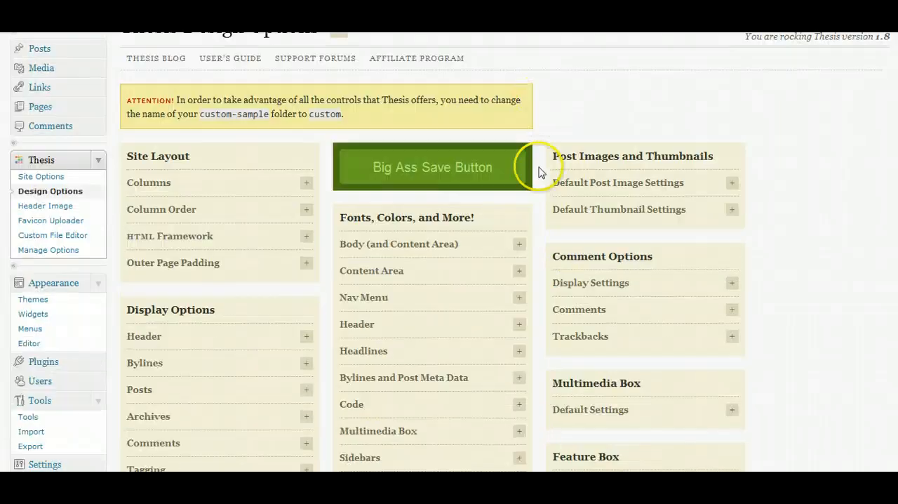
scroll(537, 184, down, 1)
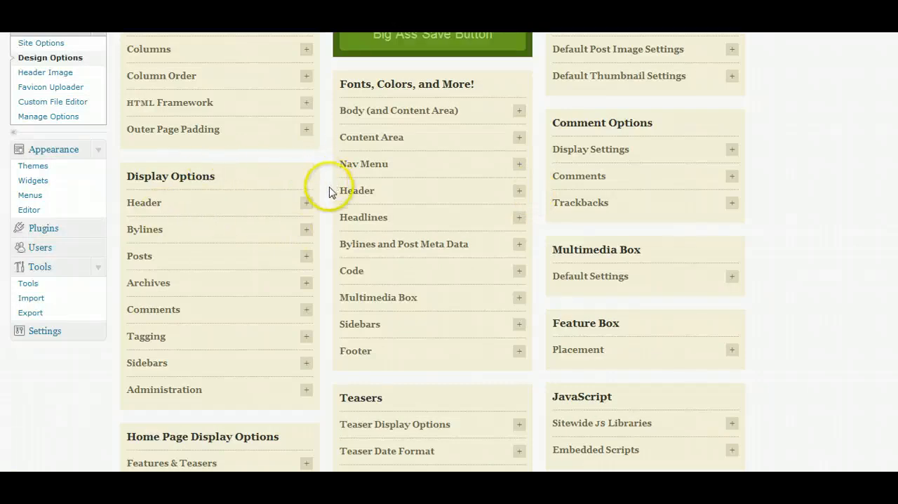
scroll(329, 193, down, 1)
click(518, 257)
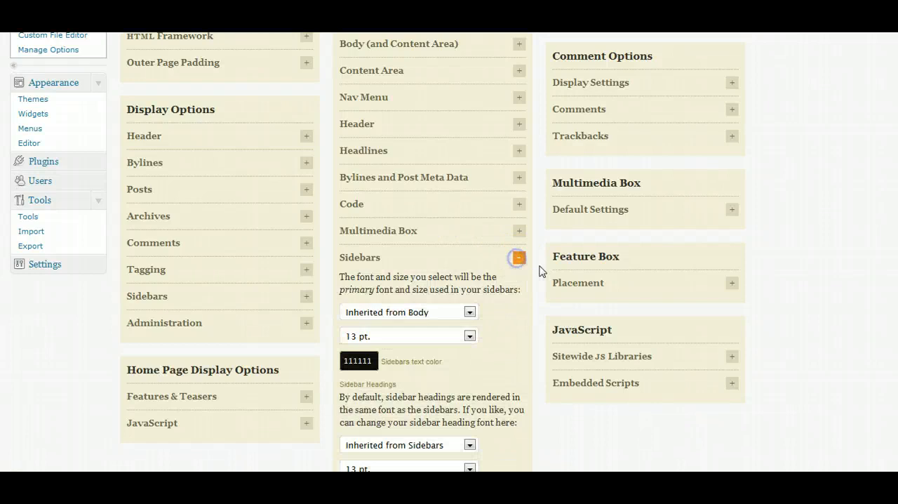
scroll(531, 279, down, 1)
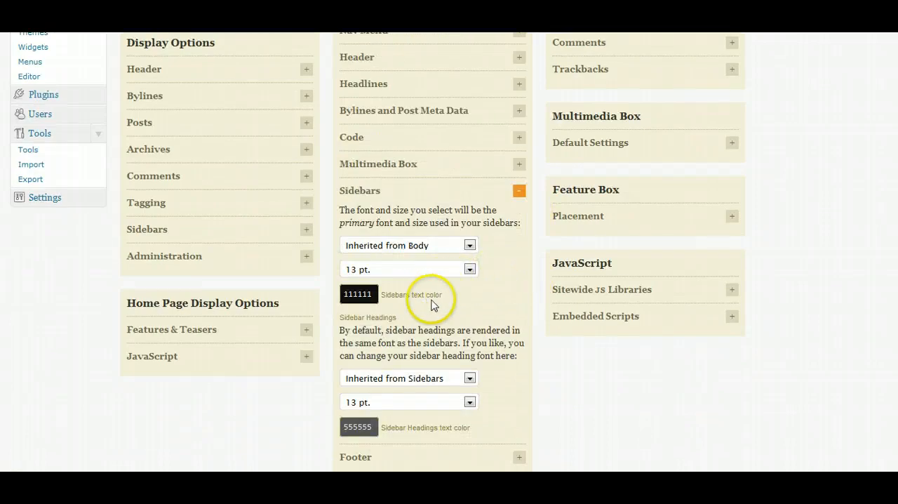
scroll(426, 295, down, 1)
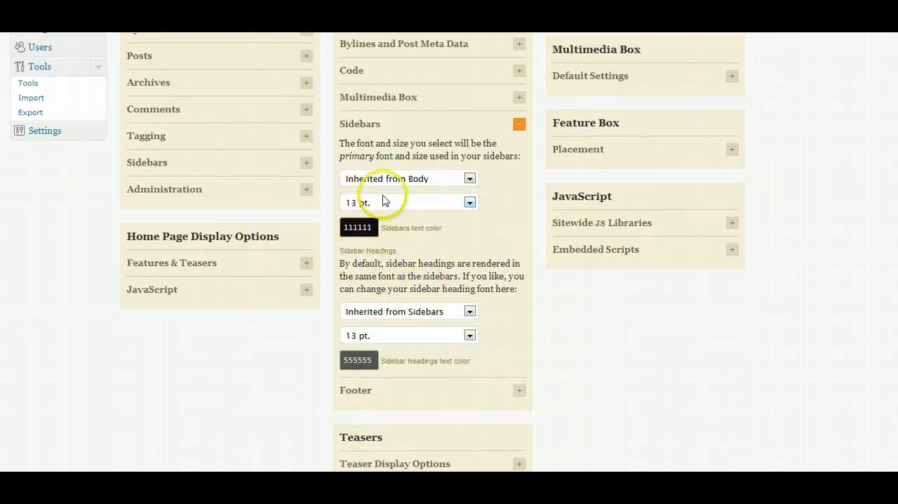
scroll(470, 256, down, 2)
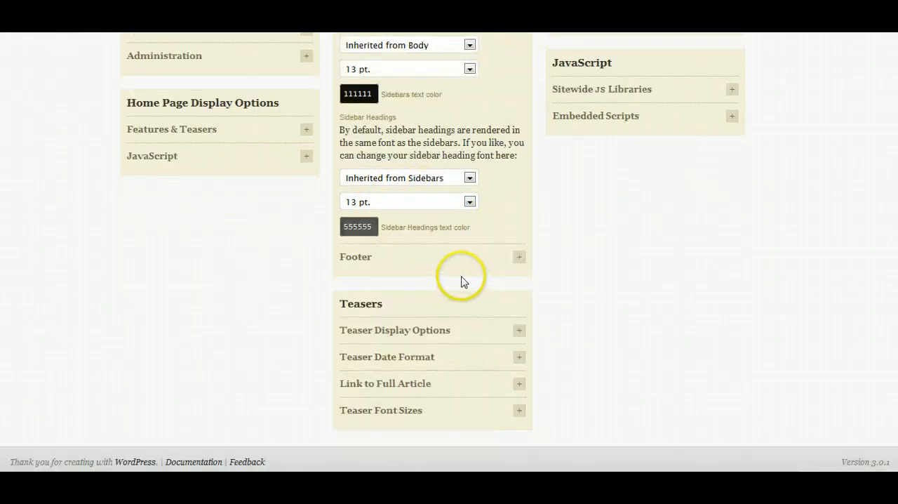
scroll(474, 284, up, 10)
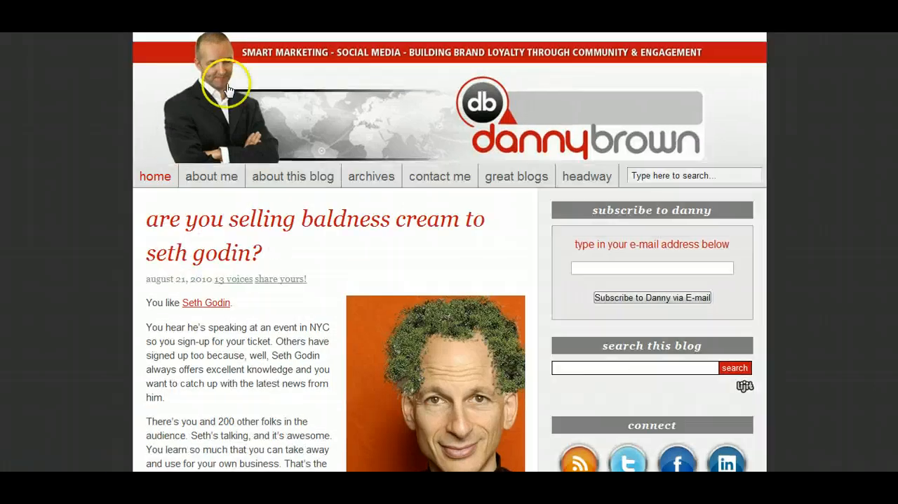
Expand the Nav Menu design settings and copy the nav bar text color code 5e5e5e from the Google document.
mouse_move(283, 191)
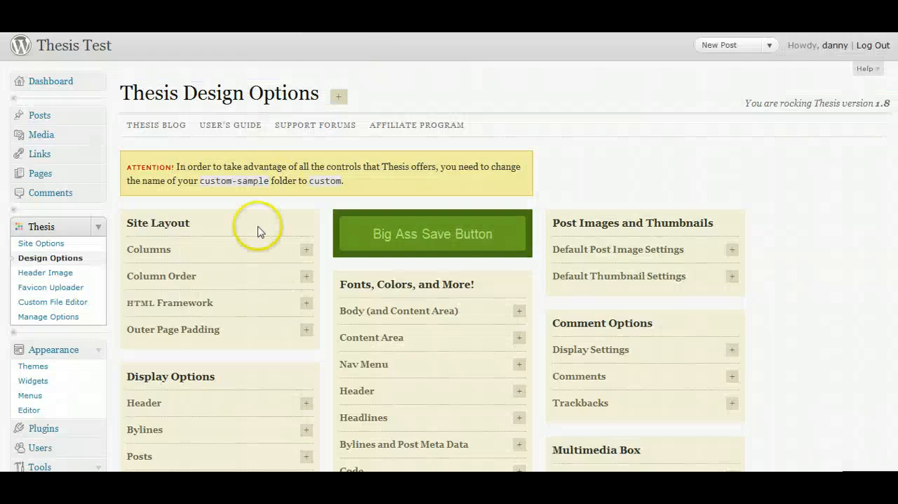
scroll(326, 271, down, 3)
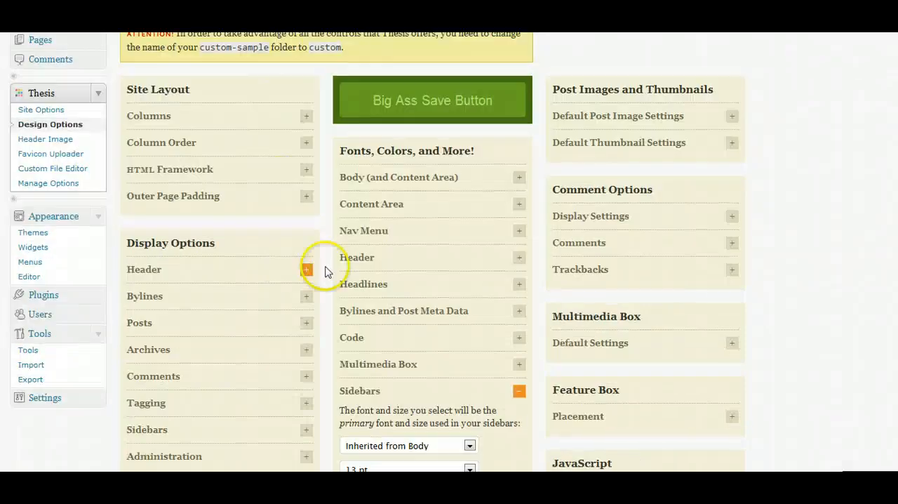
click(518, 231)
scroll(484, 287, down, 1)
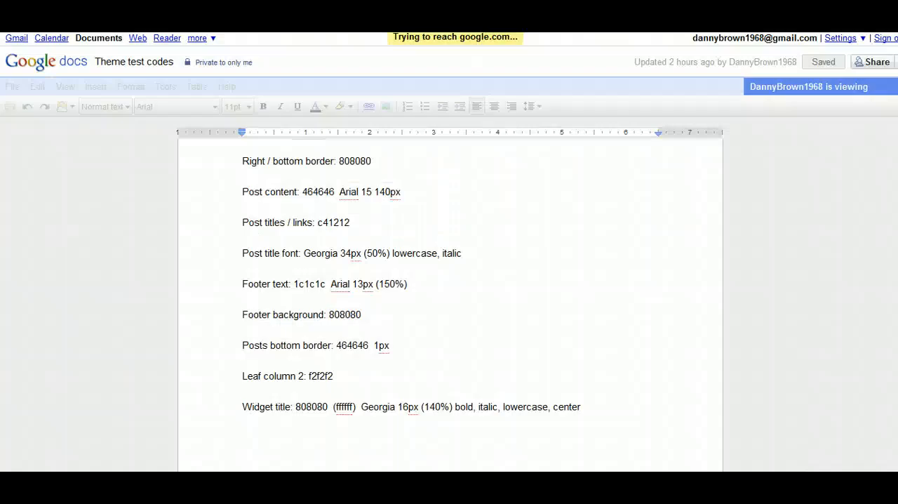
scroll(366, 295, up, 3)
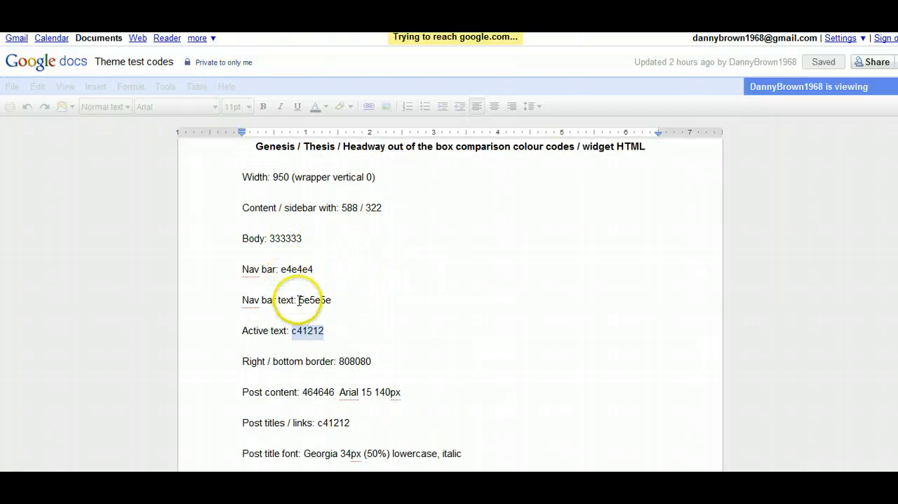
right_click(319, 300)
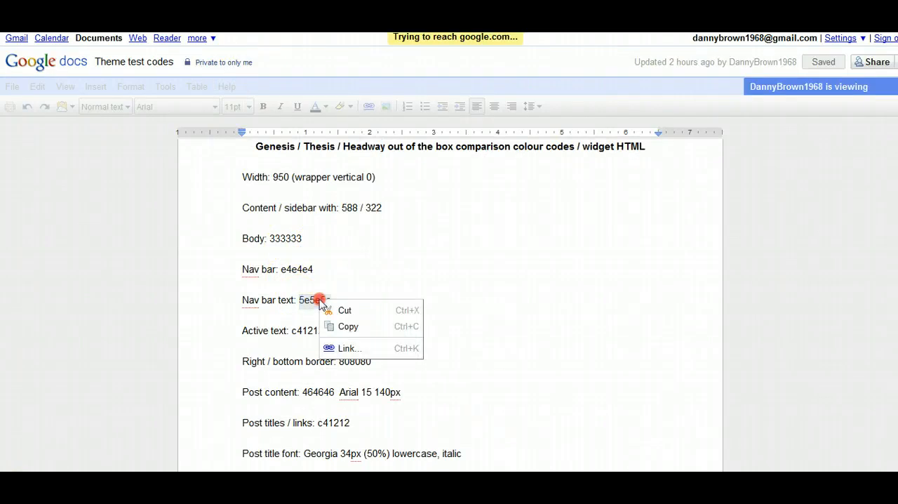
click(349, 326)
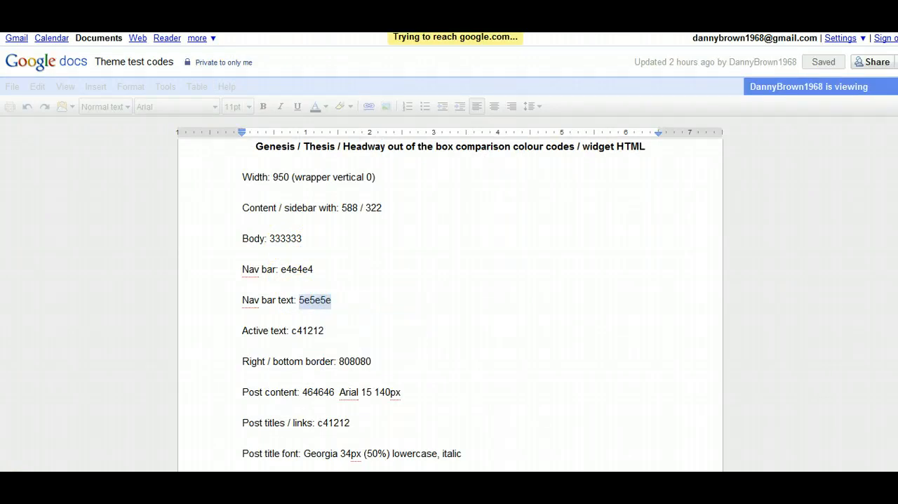
key(alt+Tab)
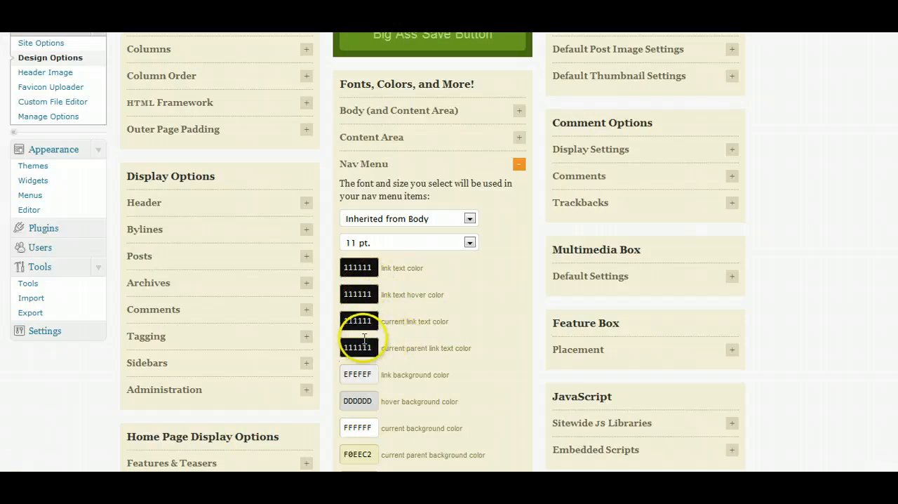
Set the nav menu's link text color and link text hover color to the copied code 5E5E5E.
click(357, 267)
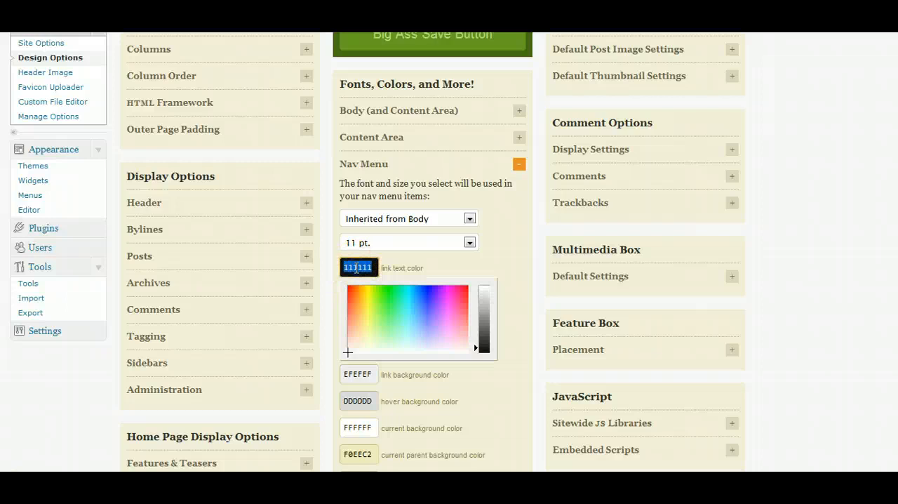
click(318, 302)
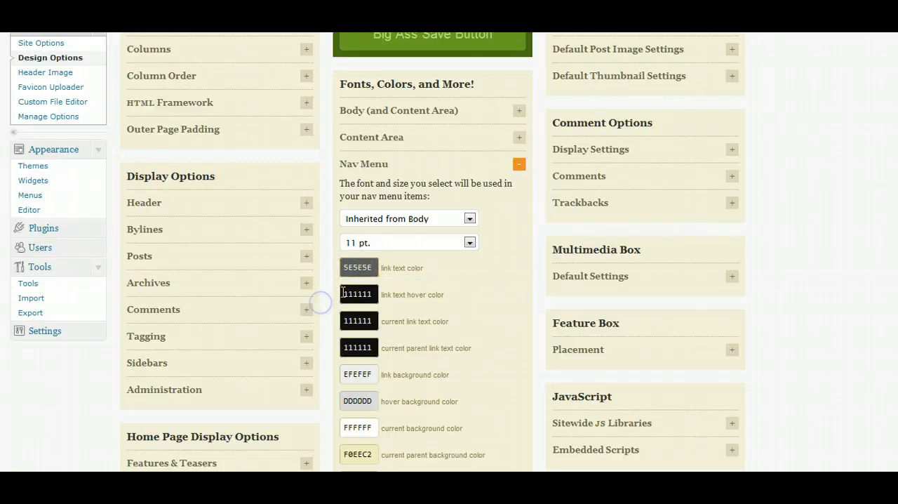
click(350, 293)
key(ctrl+v)
click(323, 283)
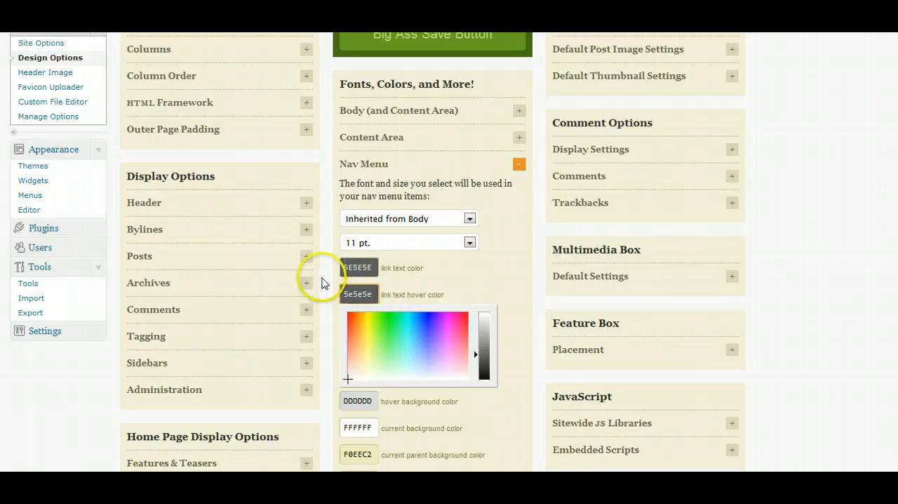
Copy the active text color code c41212 from the Google document of theme codes.
key(ctrl+Tab)
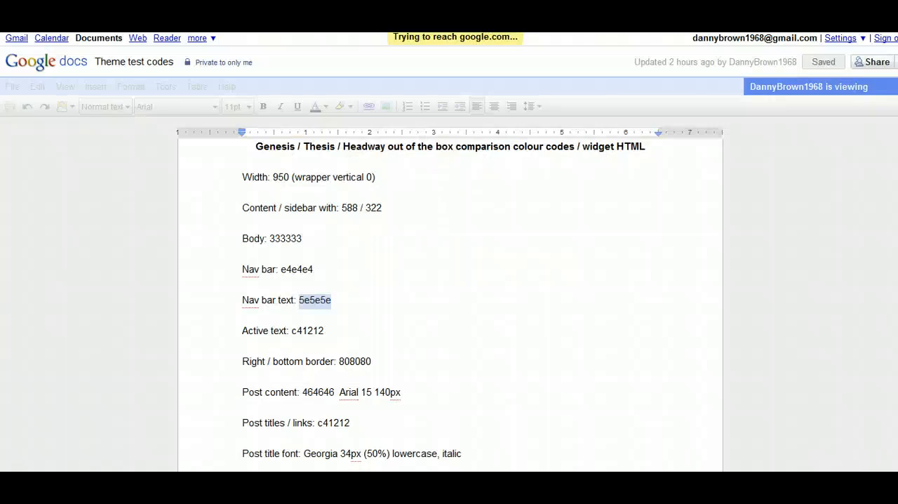
drag(293, 331, 326, 330)
right_click(326, 331)
click(342, 357)
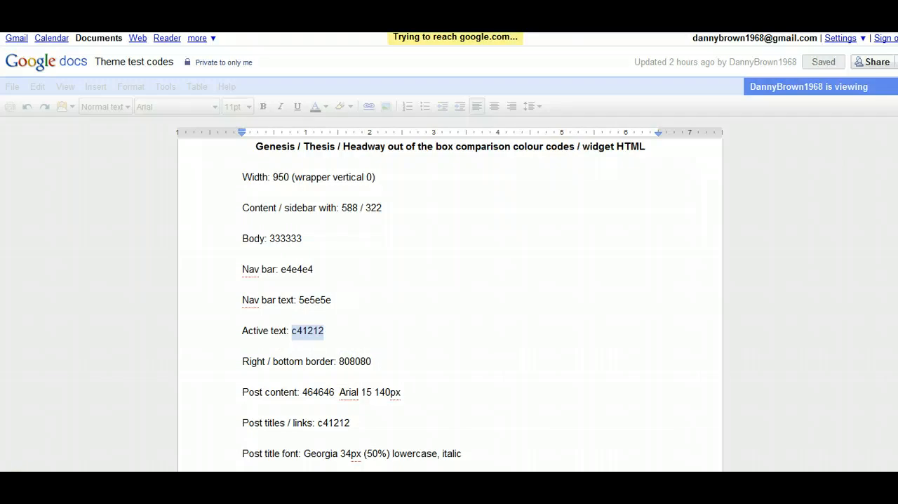
Set the nav menu's current link text color and current parent link text color to the copied code C41212 in the Thesis design options.
key(ctrl+Tab)
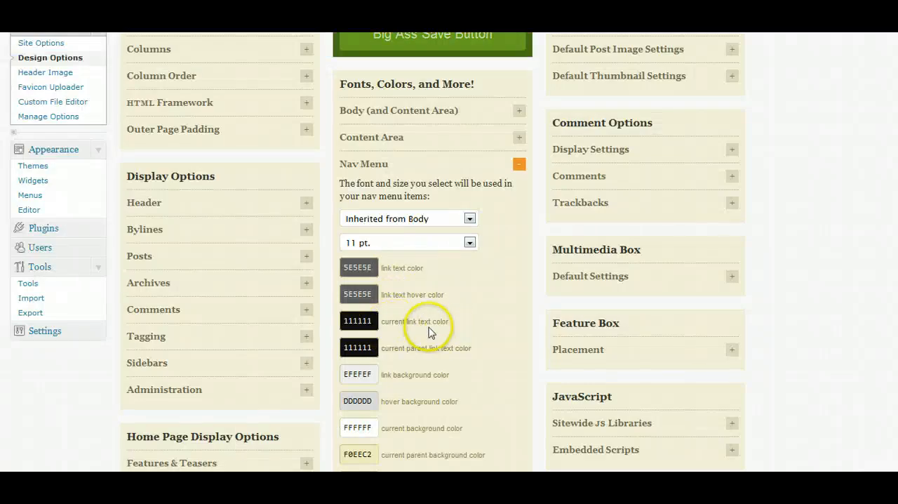
double_click(371, 321)
key(ctrl+v)
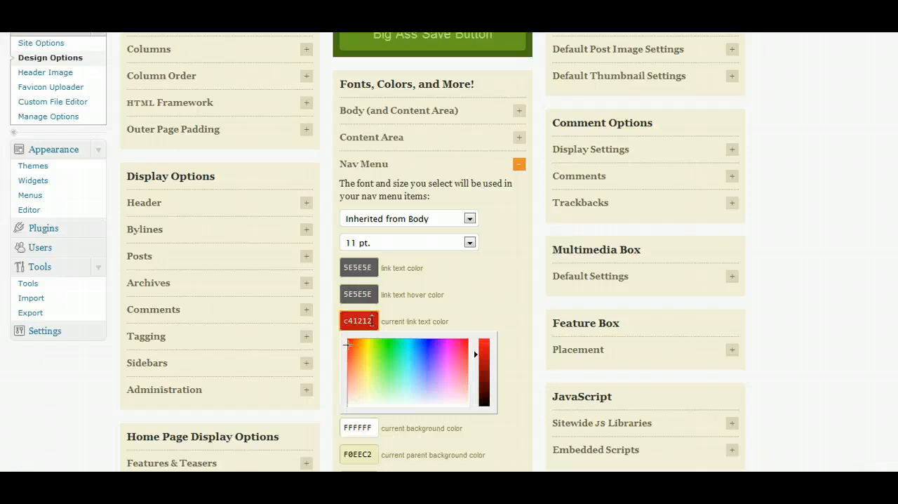
click(331, 314)
double_click(373, 347)
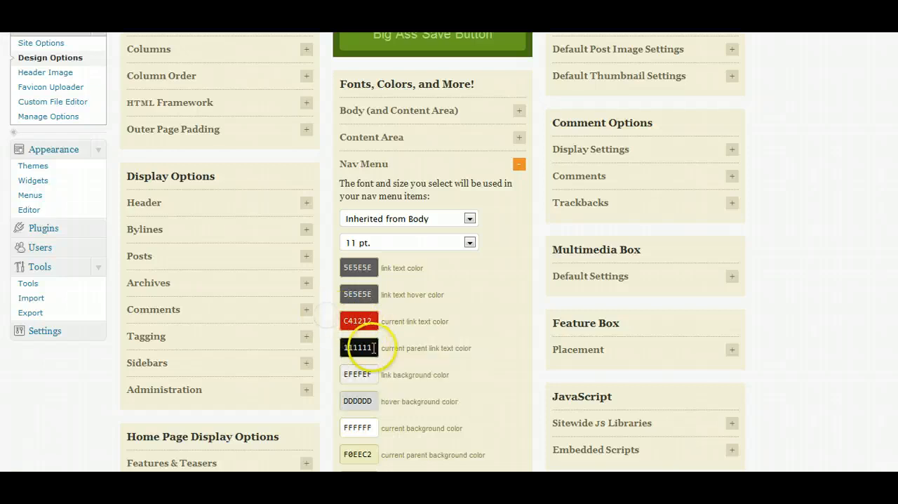
key(ctrl+v)
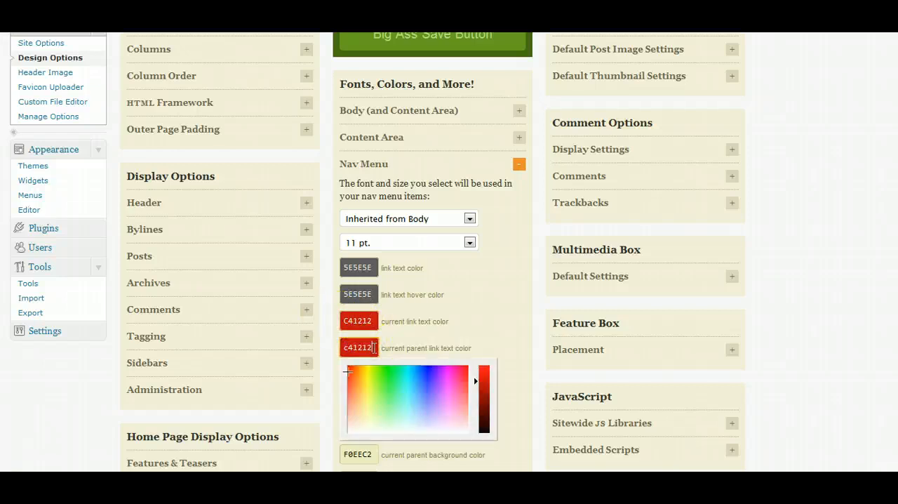
click(326, 335)
Copy the nav bar color code e4e4e4 from the Google document.
click(260, 21)
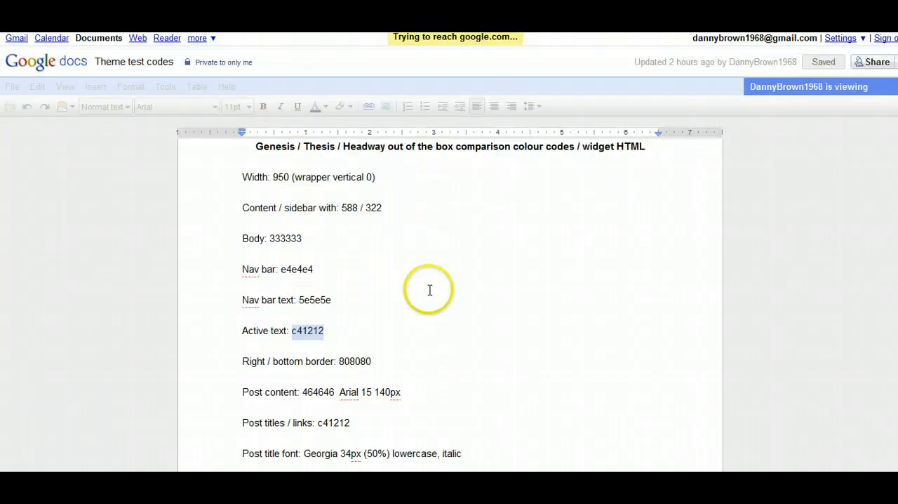
drag(282, 270, 311, 269)
right_click(304, 269)
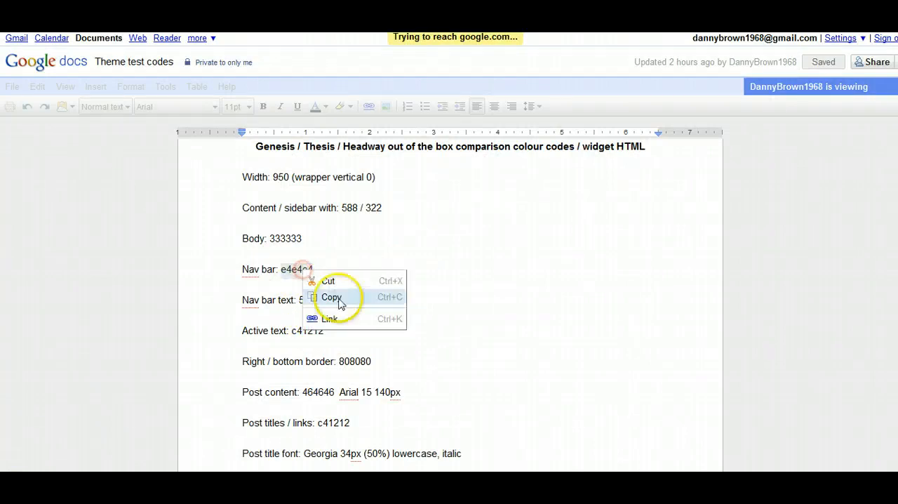
click(330, 297)
Set the nav menu's link, hover, current and current parent background colors to E4E4E4 in the Thesis design options.
click(140, 21)
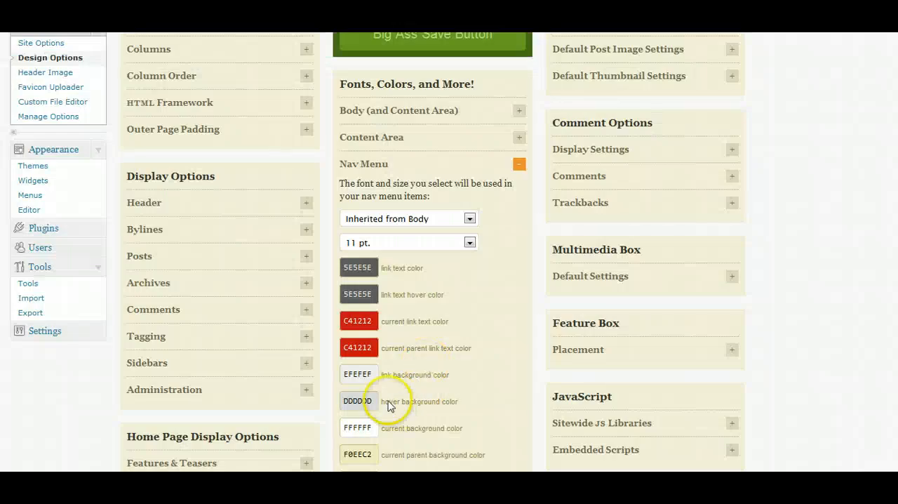
scroll(388, 394, down, 1)
click(359, 306)
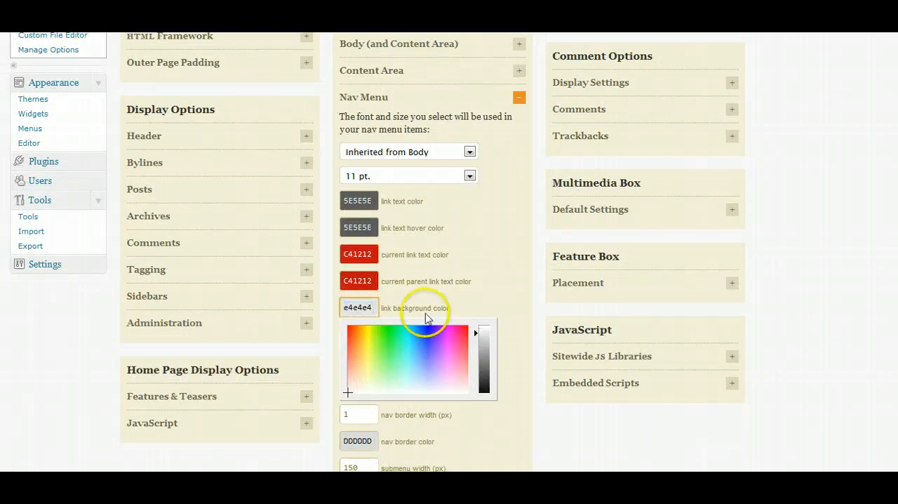
click(327, 331)
scroll(360, 227, down, 2)
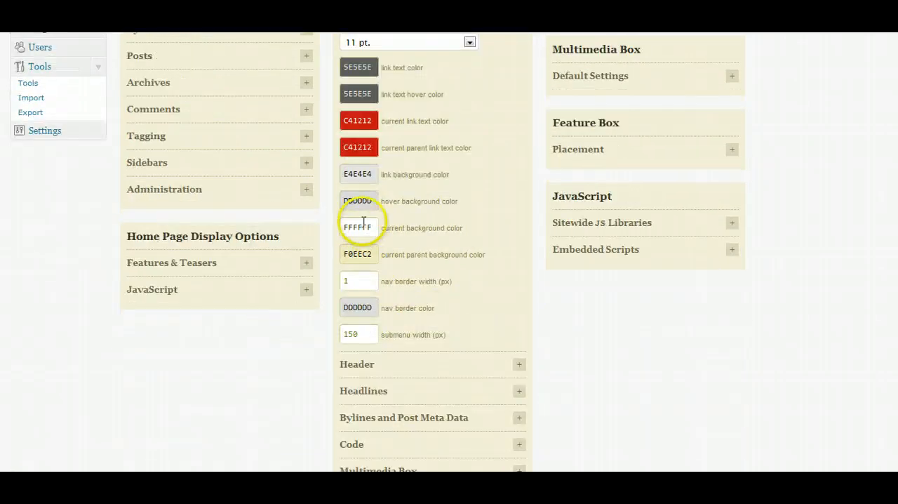
click(364, 203)
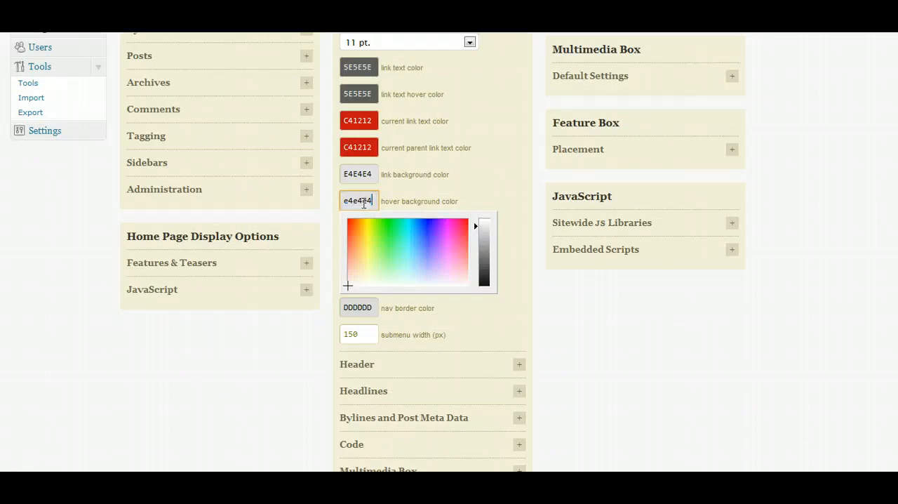
click(327, 179)
click(360, 227)
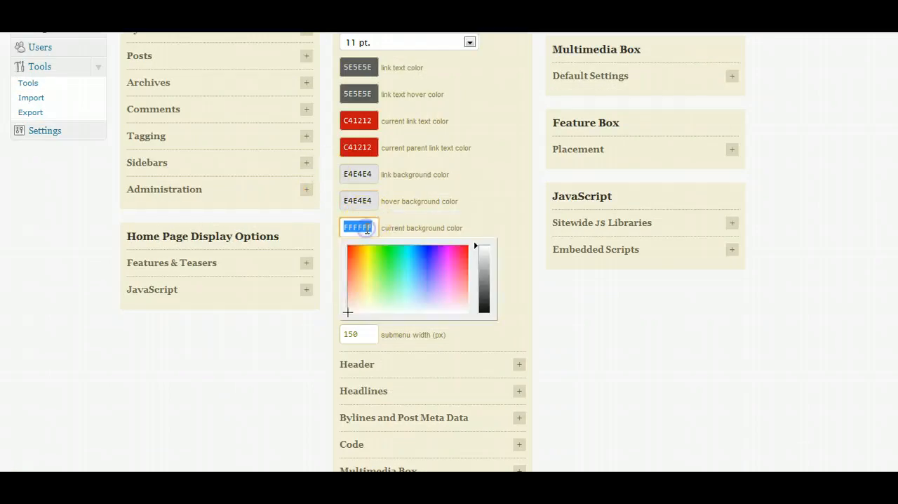
click(327, 237)
click(361, 255)
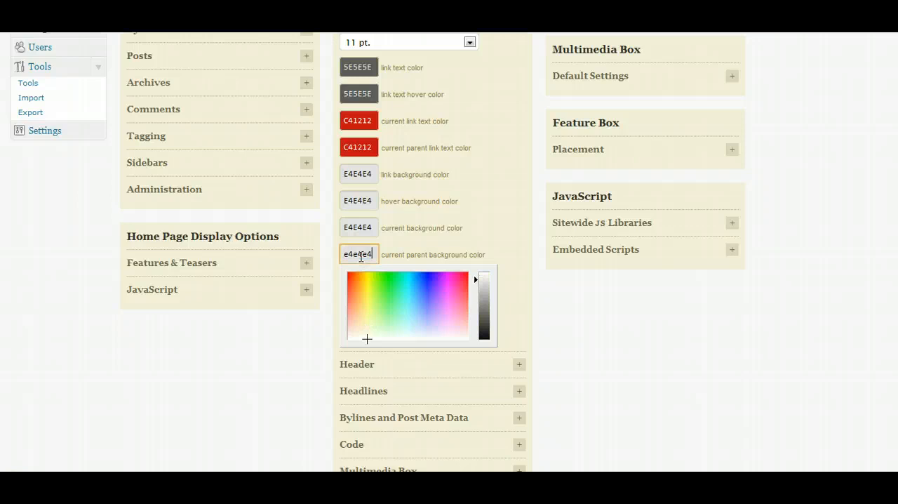
click(327, 222)
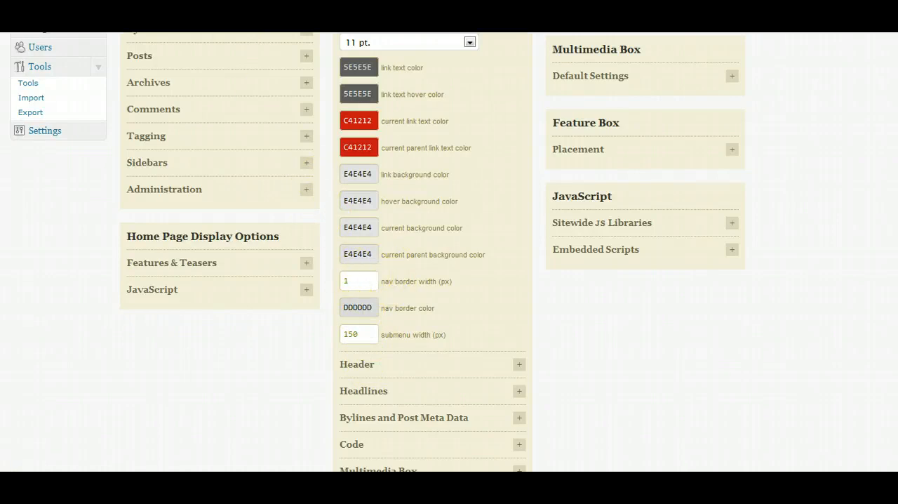
Copy the right / bottom border color code 808080 from the Google document.
key(ctrl+Tab)
scroll(336, 338, down, 2)
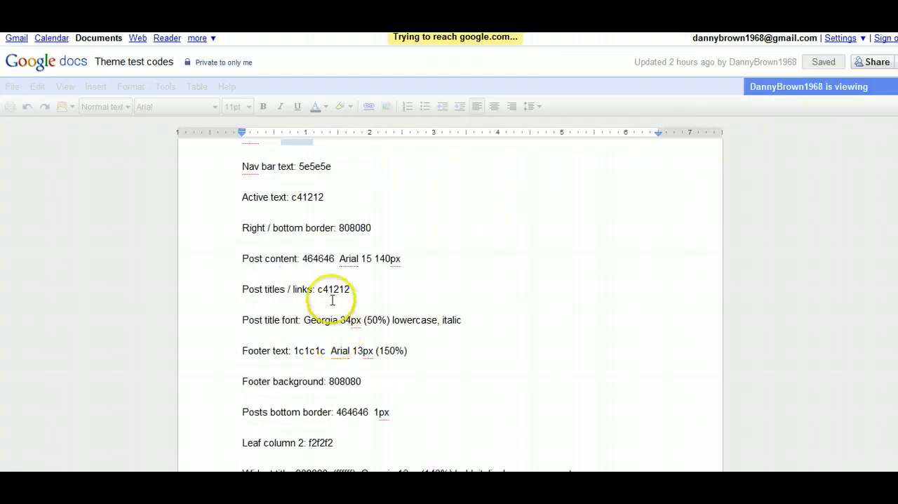
drag(339, 227, 371, 227)
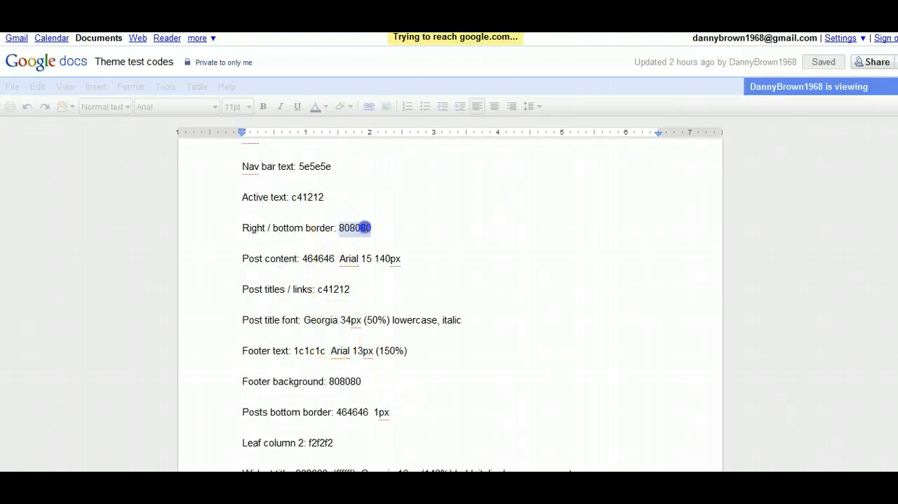
right_click(371, 228)
click(387, 254)
Set the nav border color to the copied code 808080 and save the Thesis design options.
key(ctrl+Tab)
click(359, 309)
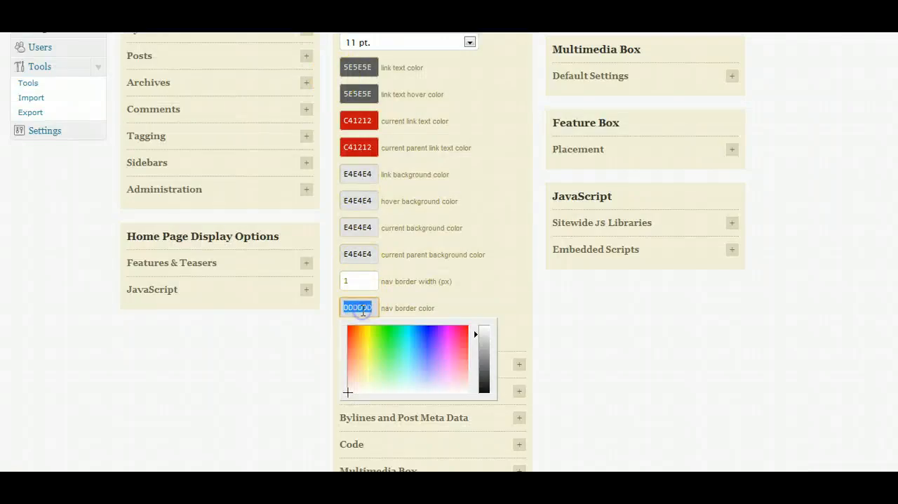
click(237, 386)
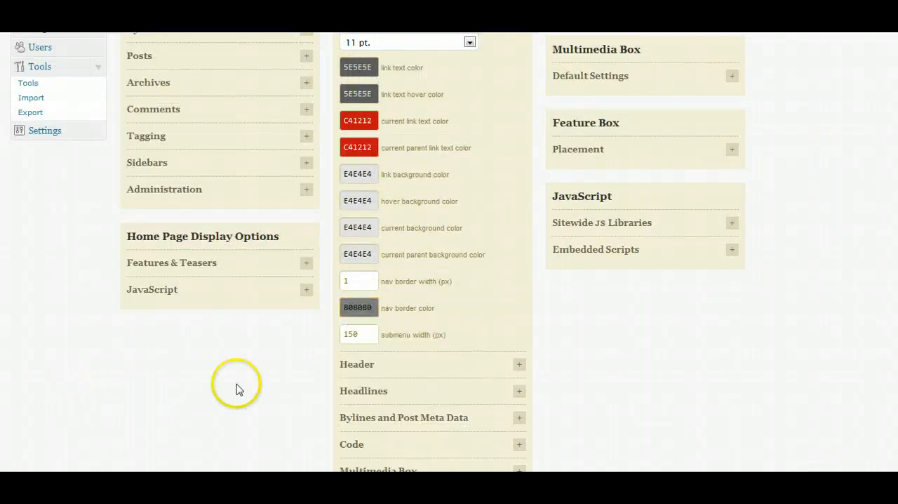
scroll(237, 387, up, 5)
click(436, 102)
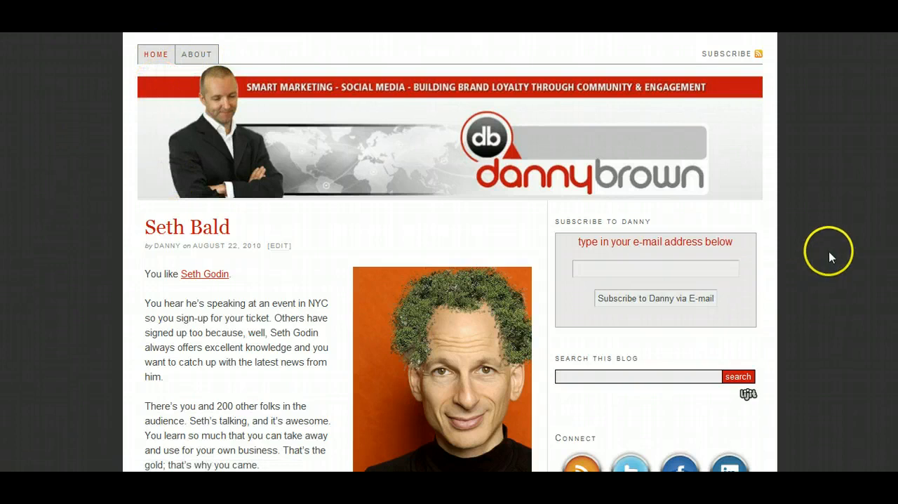
Compare the Thesis test site's nav menu, posts, sidebar and page edges with those of the original blog.
scroll(830, 253, down, 10)
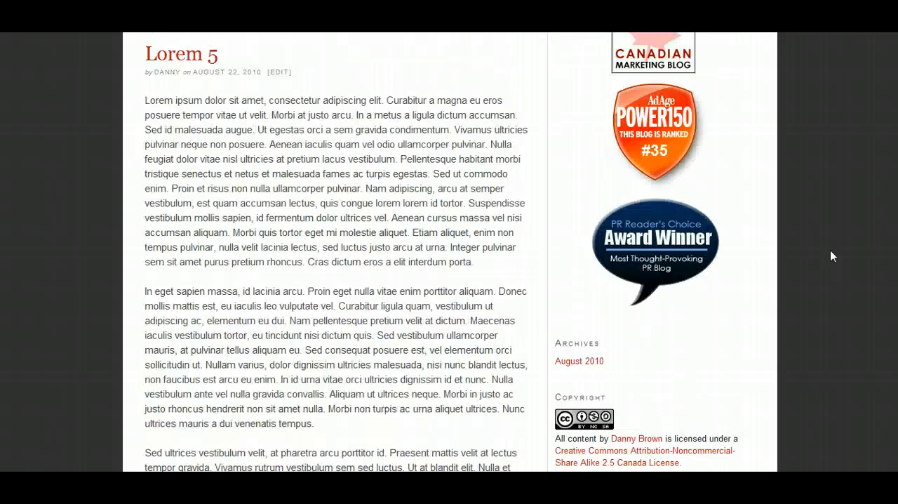
scroll(830, 249, down, 6)
scroll(830, 250, up, 15)
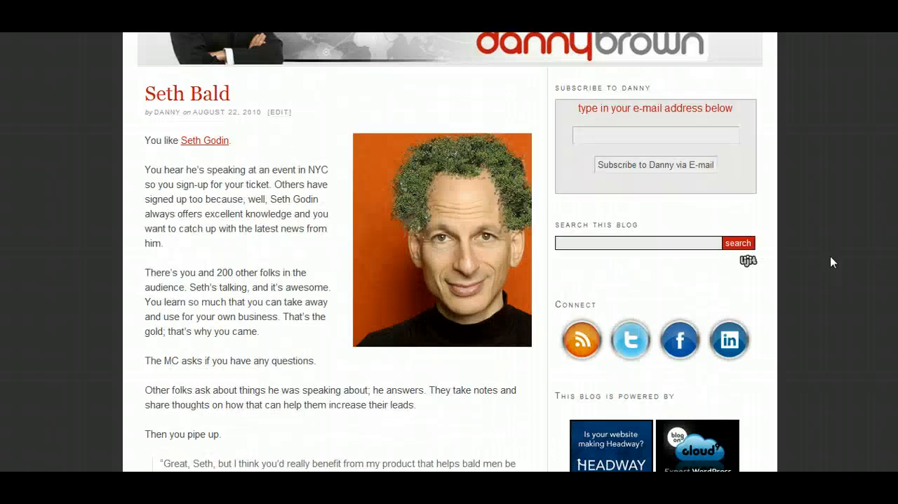
scroll(830, 261, up, 2)
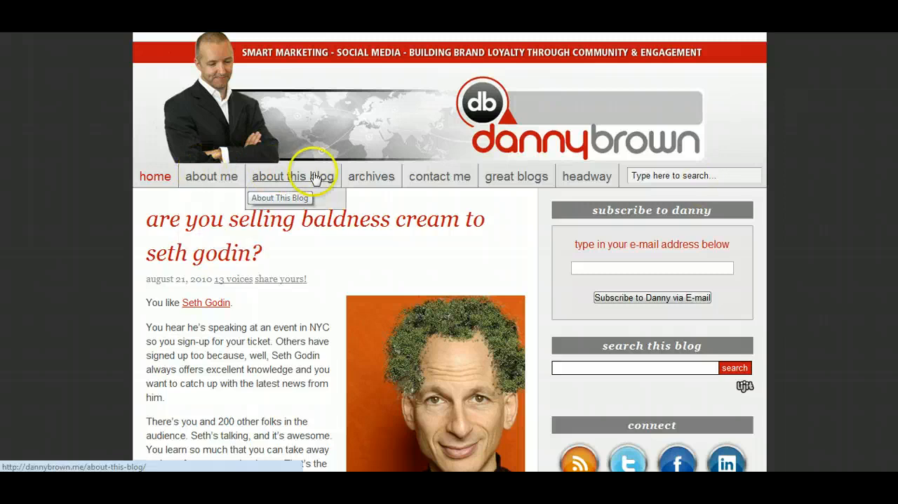
mouse_move(234, 179)
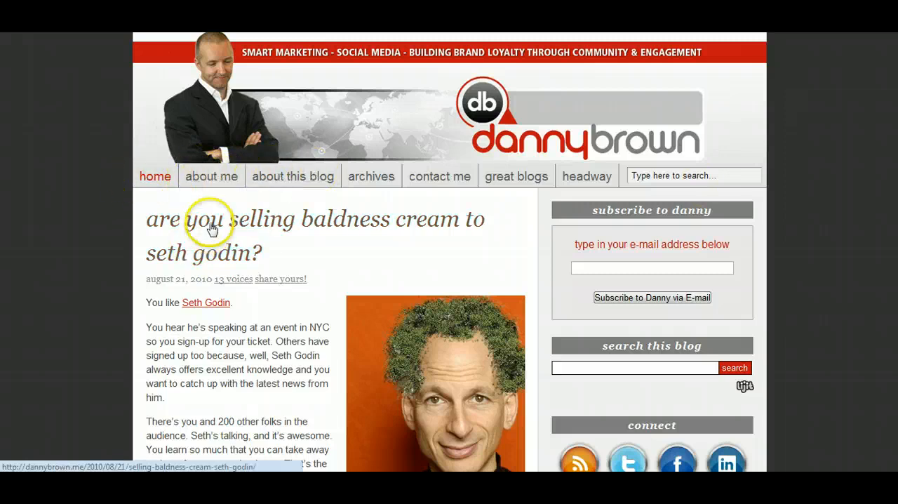
scroll(266, 343, down, 2)
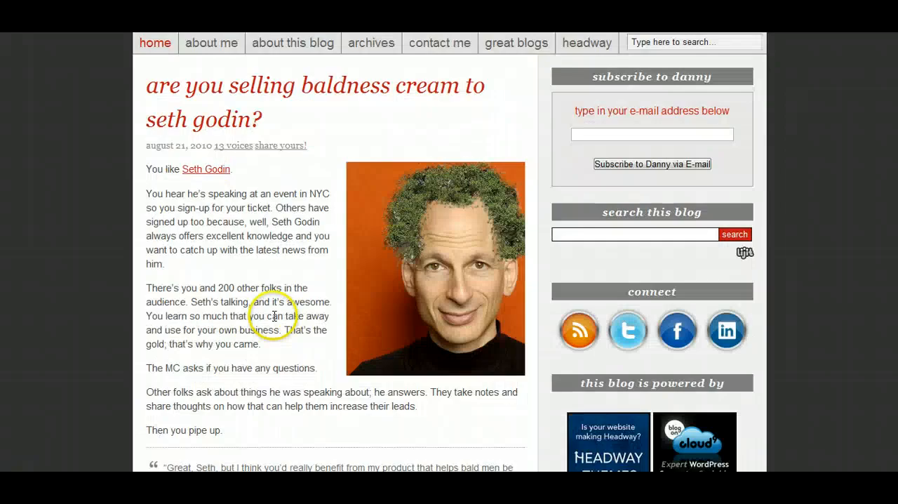
scroll(273, 316, up, 2)
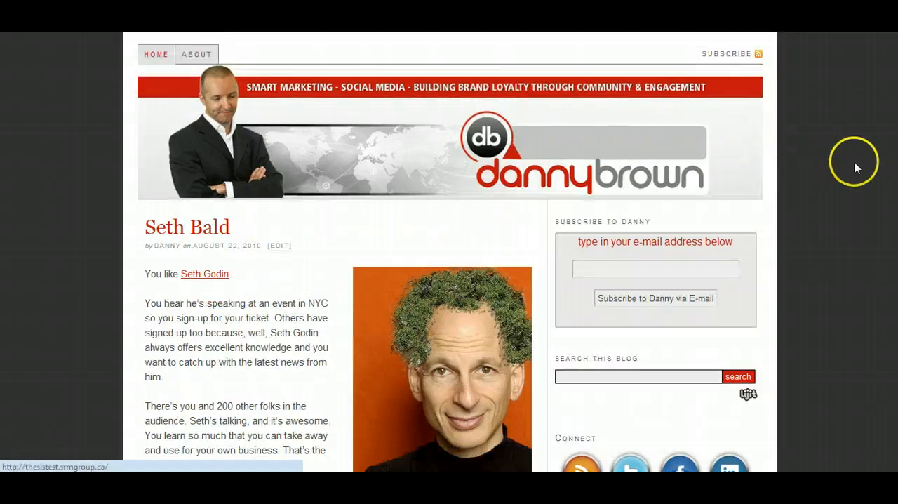
scroll(851, 166, down, 3)
scroll(853, 172, down, 15)
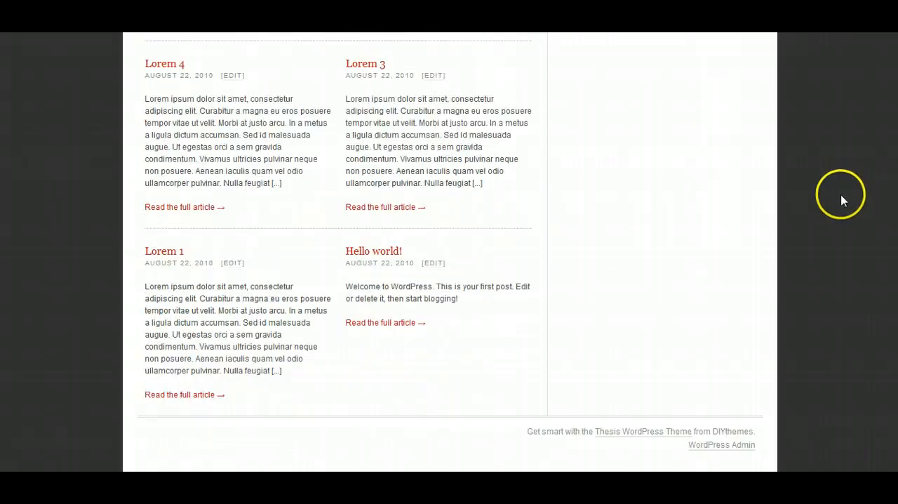
scroll(843, 189, up, 10)
scroll(843, 202, up, 10)
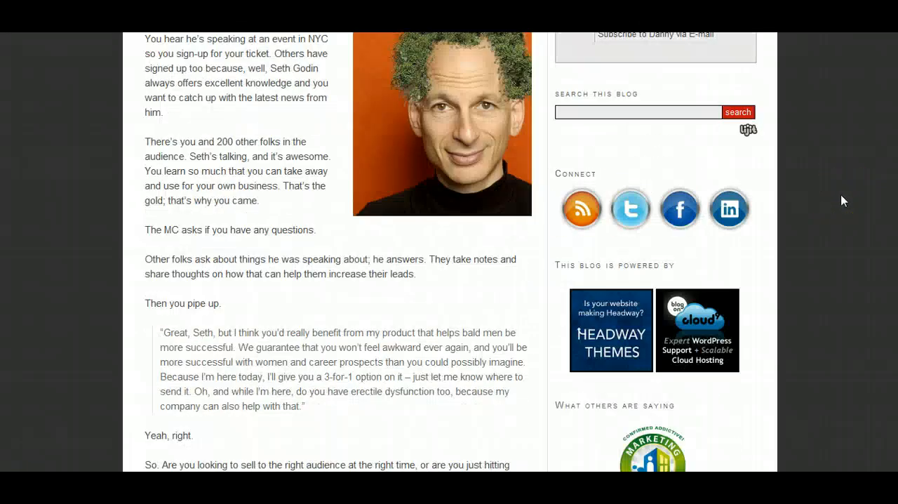
scroll(843, 201, down, 1)
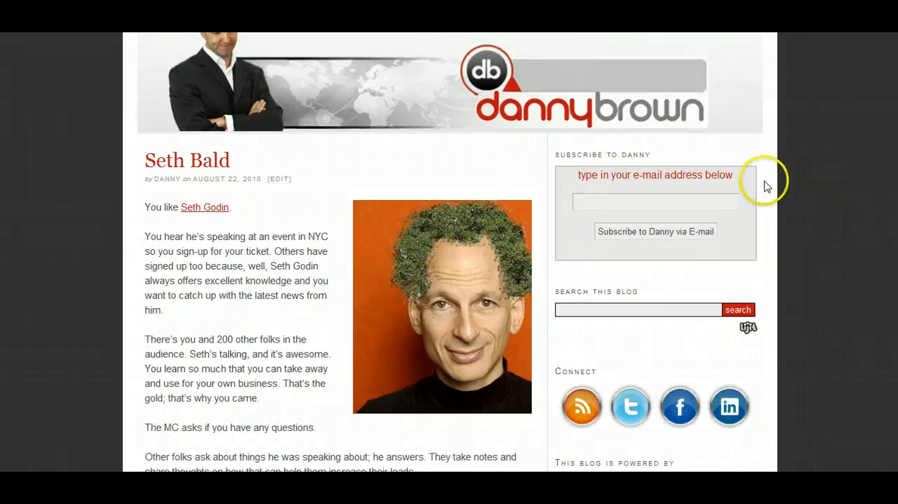
scroll(765, 185, up, 1)
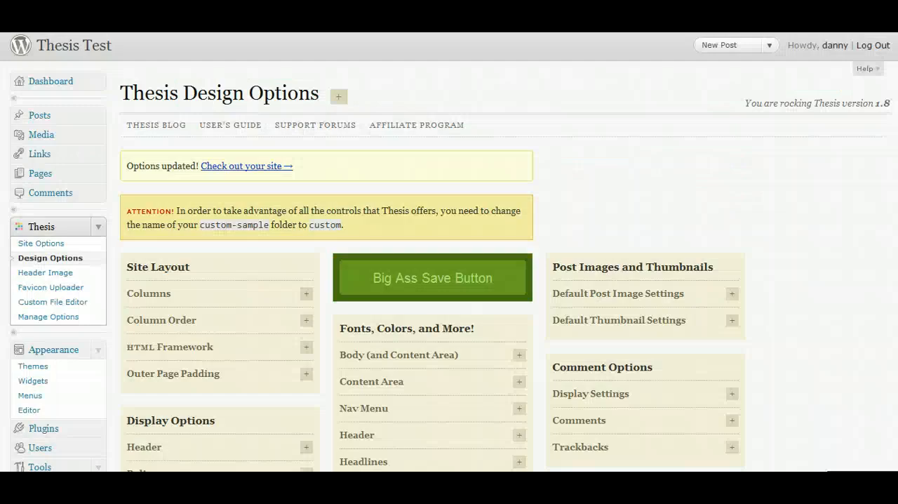
Set the outer page padding to 0.0 in the Thesis site layout options and save the design options.
scroll(323, 235, down, 3)
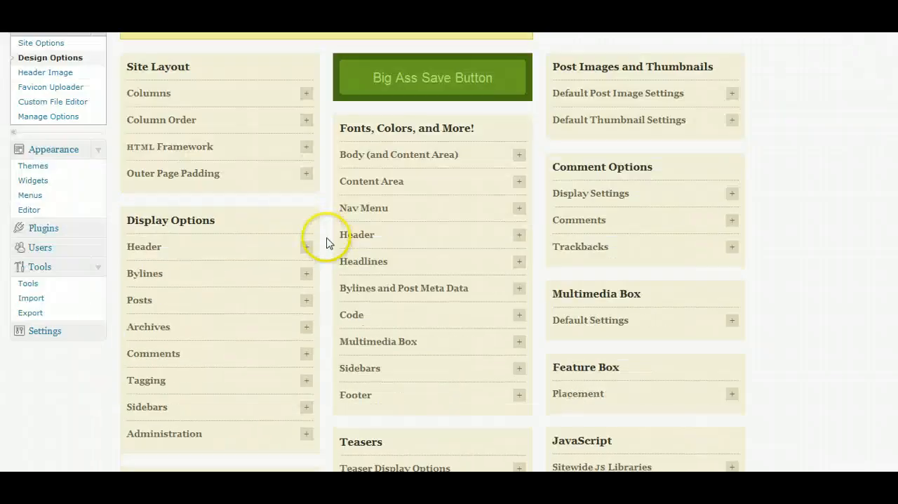
click(306, 173)
click(257, 291)
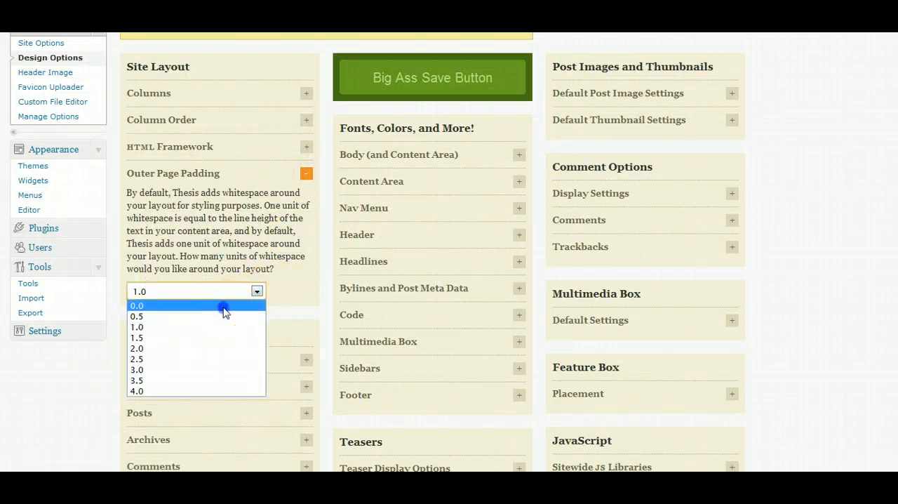
click(226, 303)
click(407, 91)
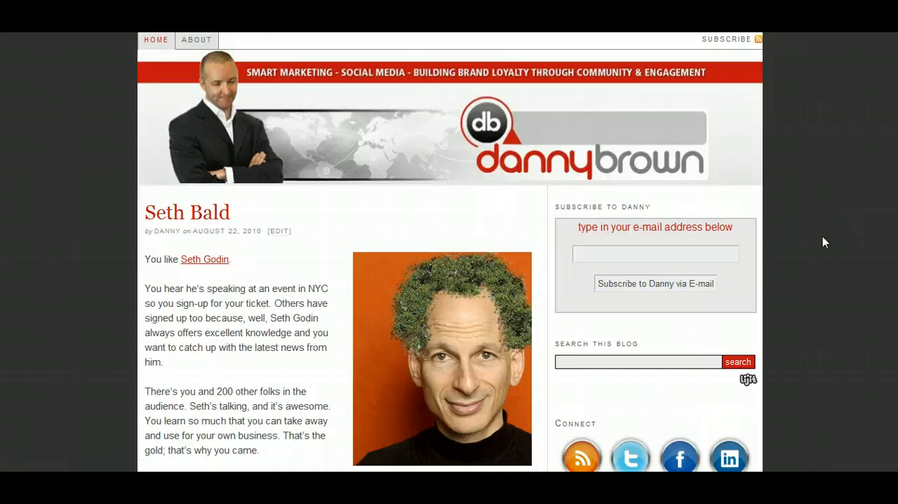
Examine the test site's layout with the new page padding and compare it with the original blog.
scroll(812, 246, down, 3)
scroll(819, 249, up, 3)
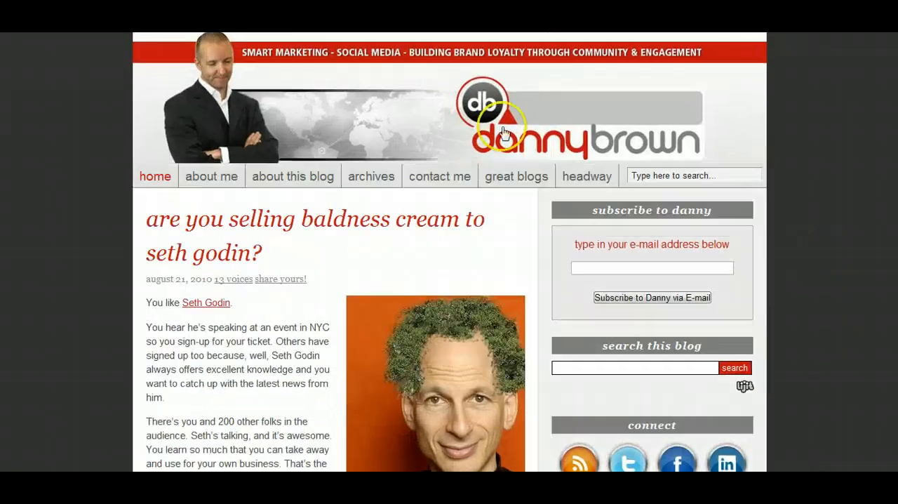
scroll(622, 263, down, 3)
scroll(582, 241, up, 3)
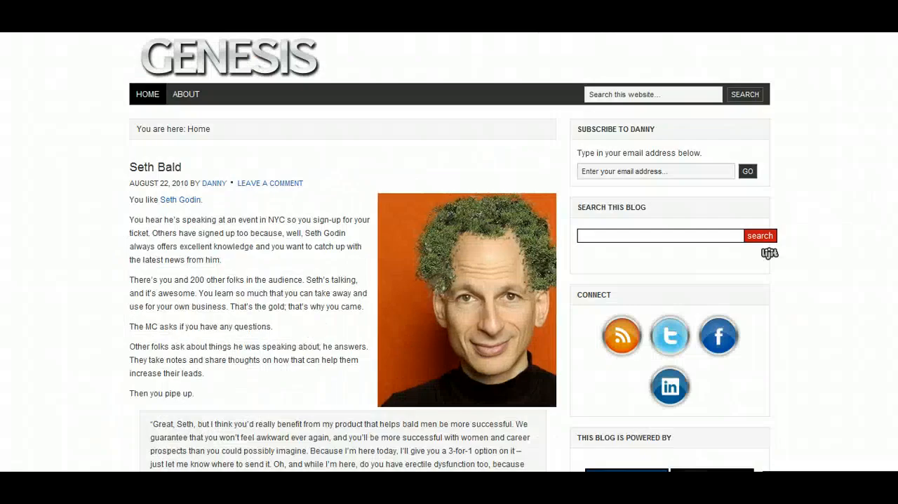
scroll(813, 173, down, 2)
scroll(817, 178, up, 2)
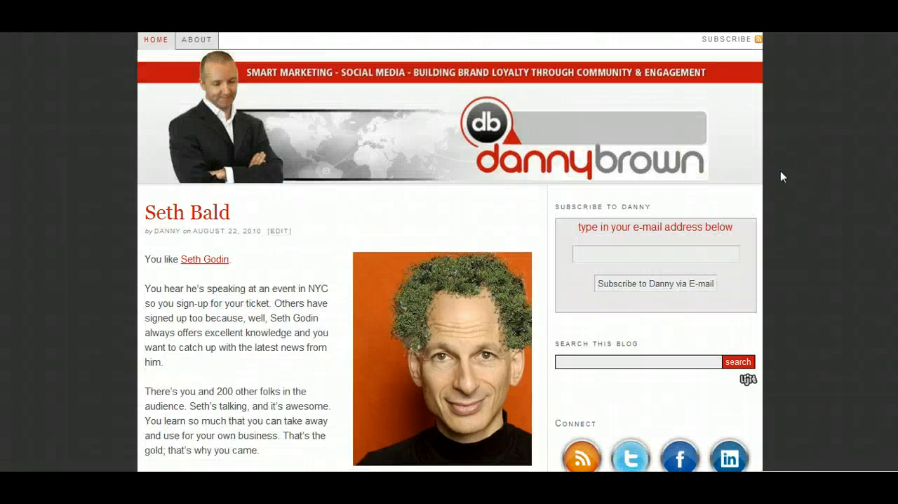
scroll(787, 177, down, 3)
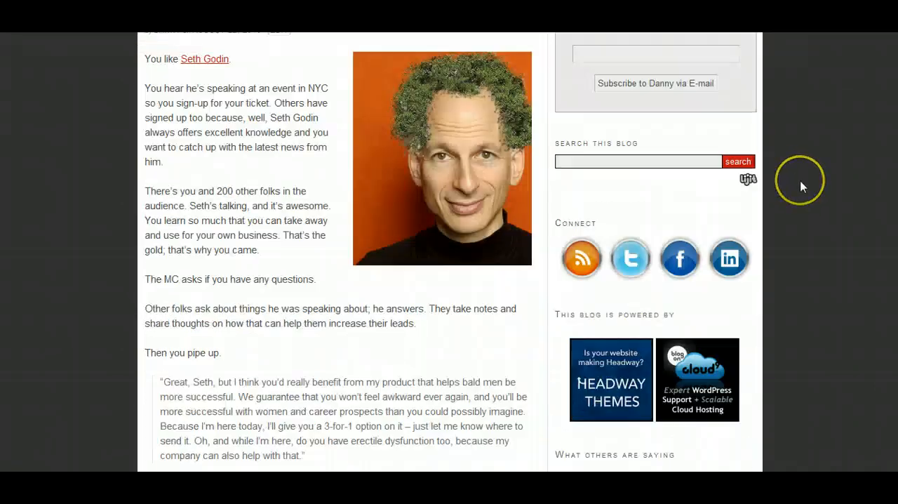
scroll(800, 182, up, 3)
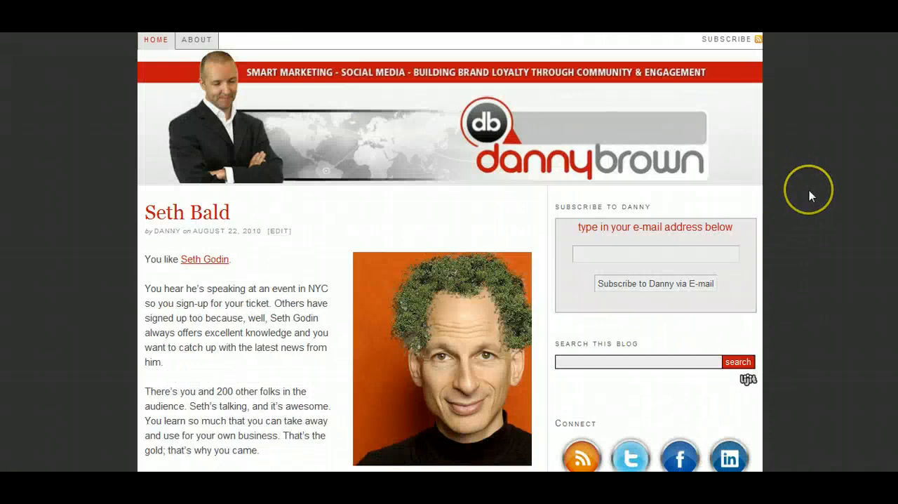